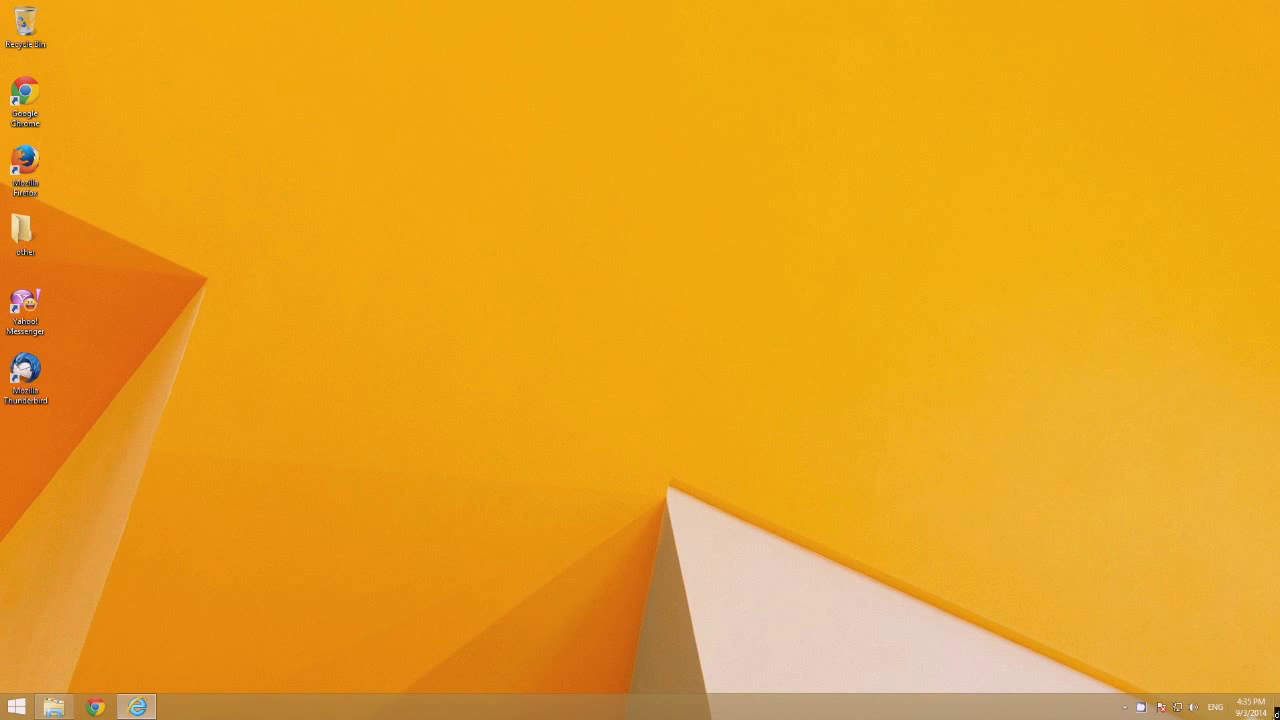
# Switch to Internet Explorer and open the Online program link in a new tab to check the online unlock hours
pyautogui.click(142, 707)
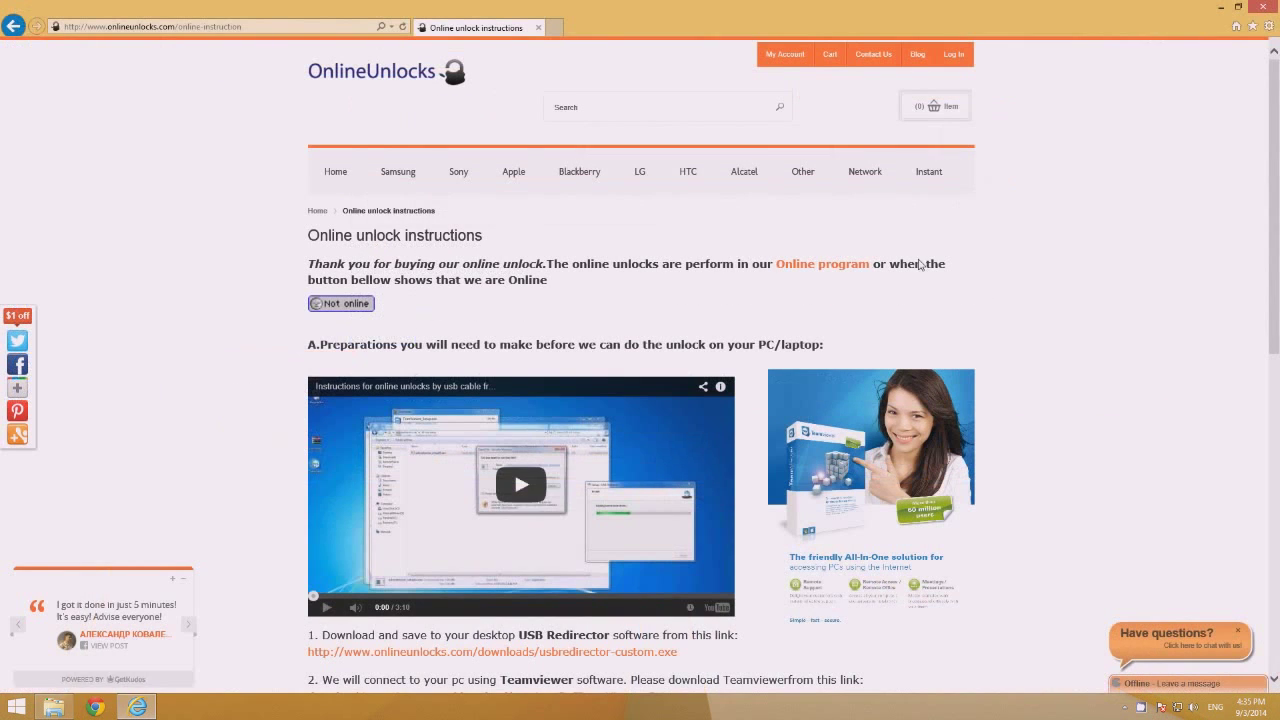
pyautogui.click(1161, 41)
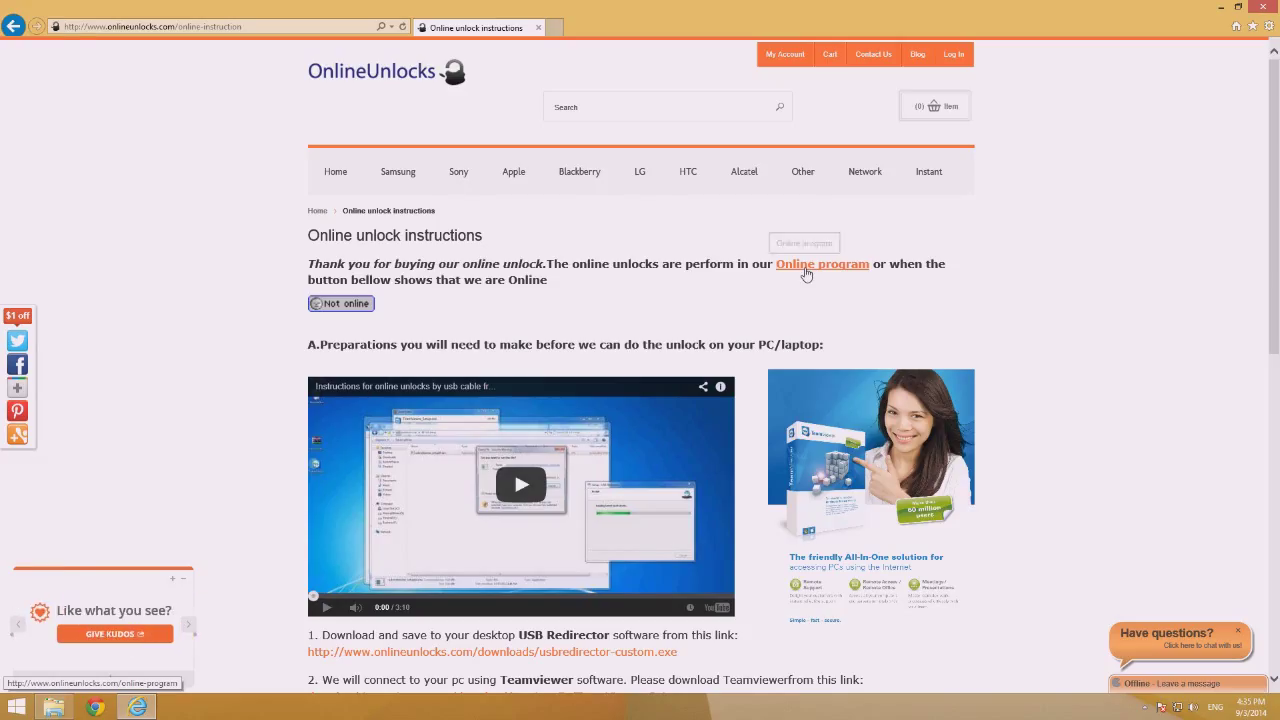
pyautogui.rightClick(806, 273)
pyautogui.click(848, 290)
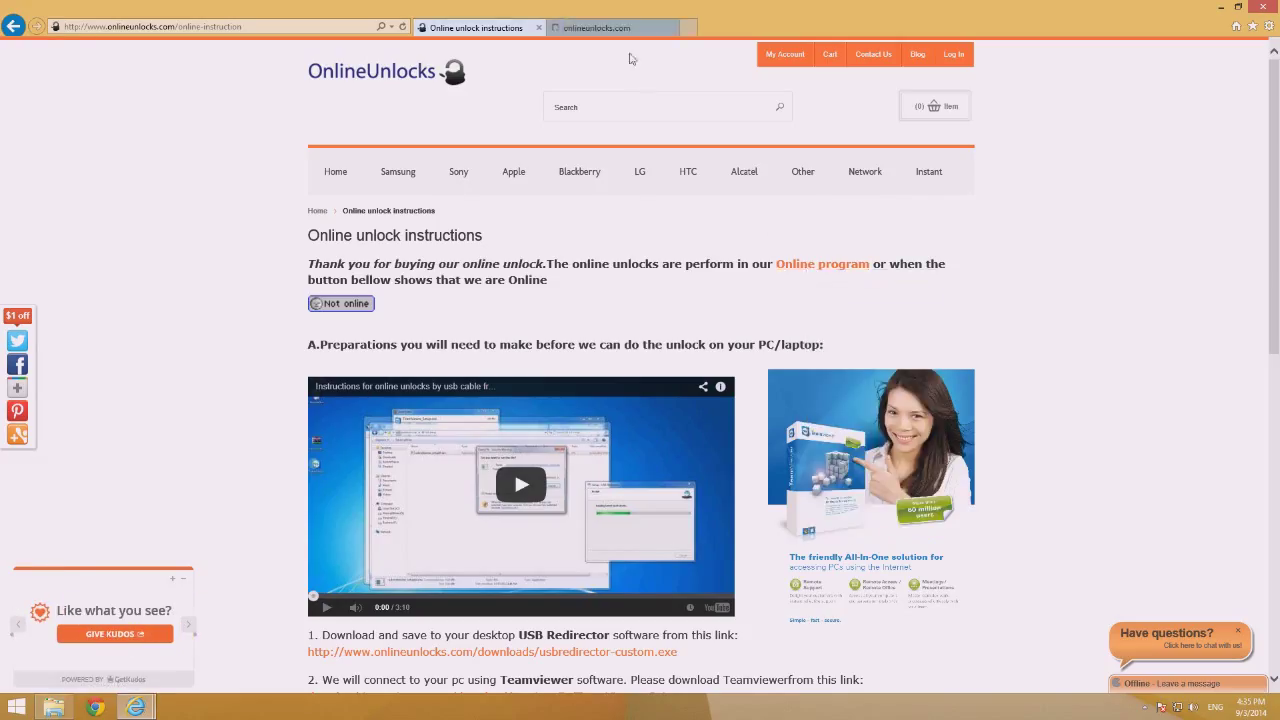
pyautogui.click(603, 28)
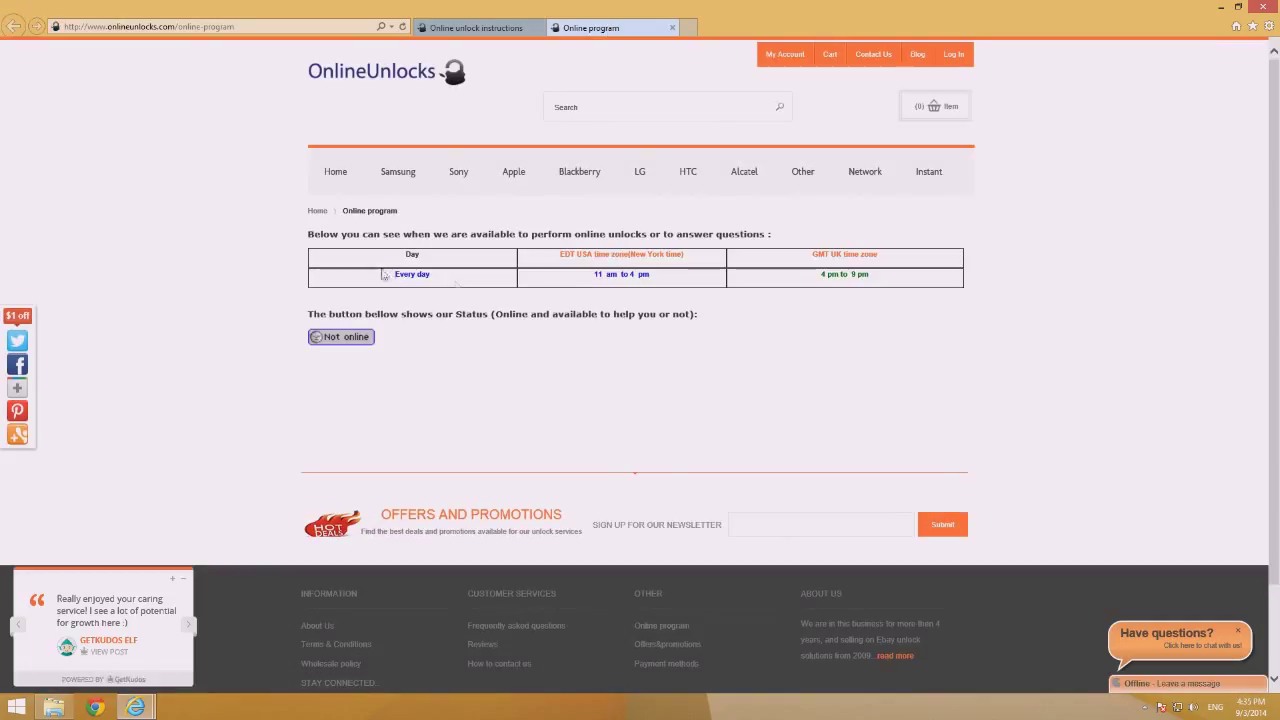
# Download the USB Redirector installer from the Online unlock instructions page and save it to the Desktop as usbredirector-custom.exe
pyautogui.click(466, 28)
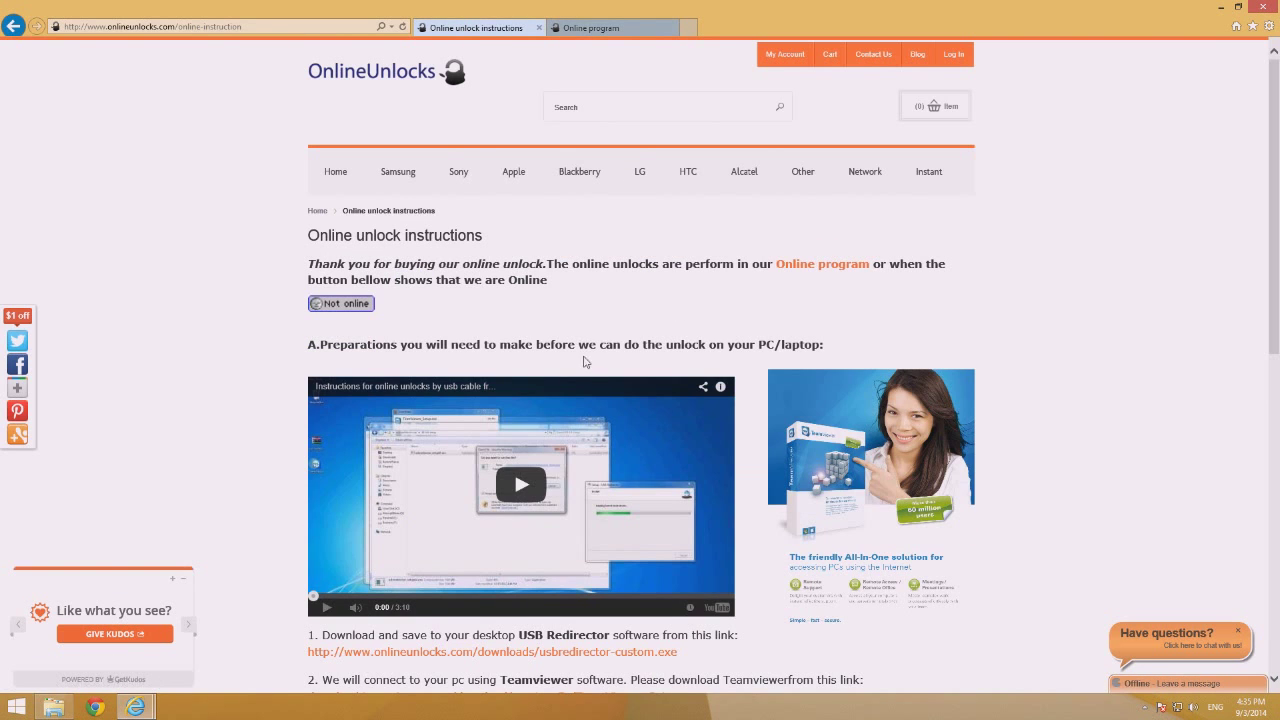
pyautogui.scroll(-1, 588, 343)
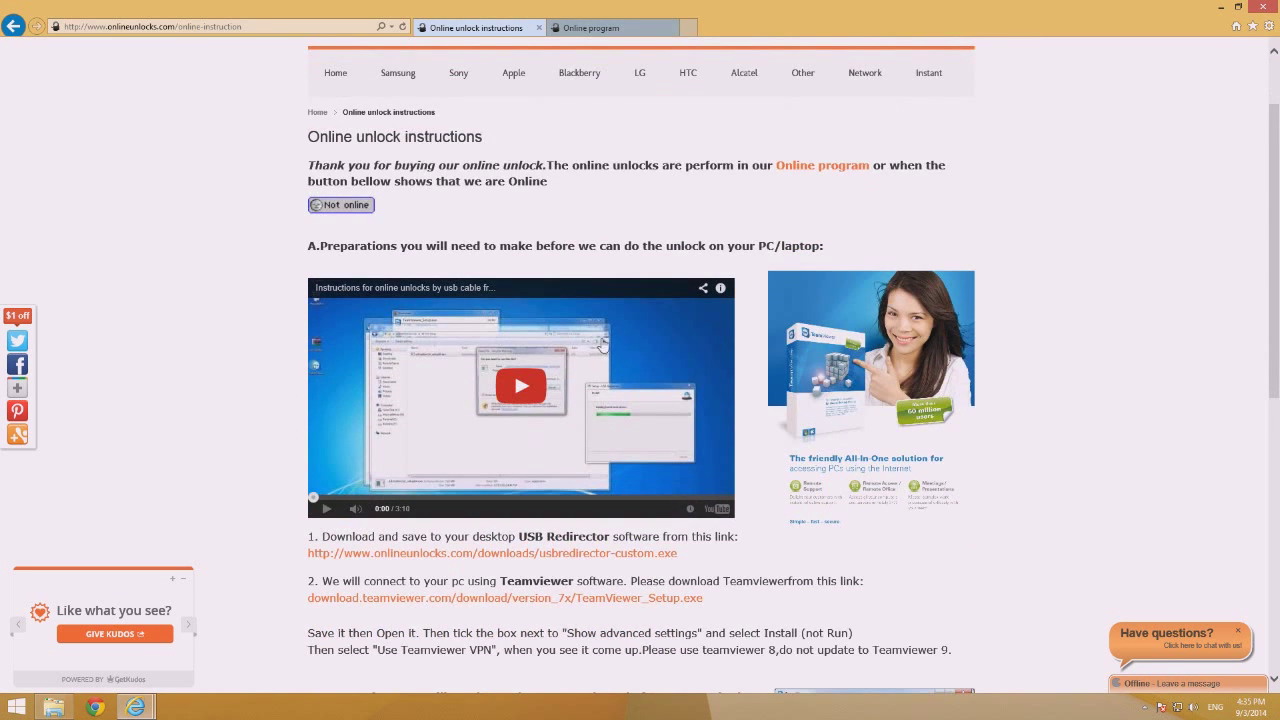
pyautogui.scroll(-1, 600, 345)
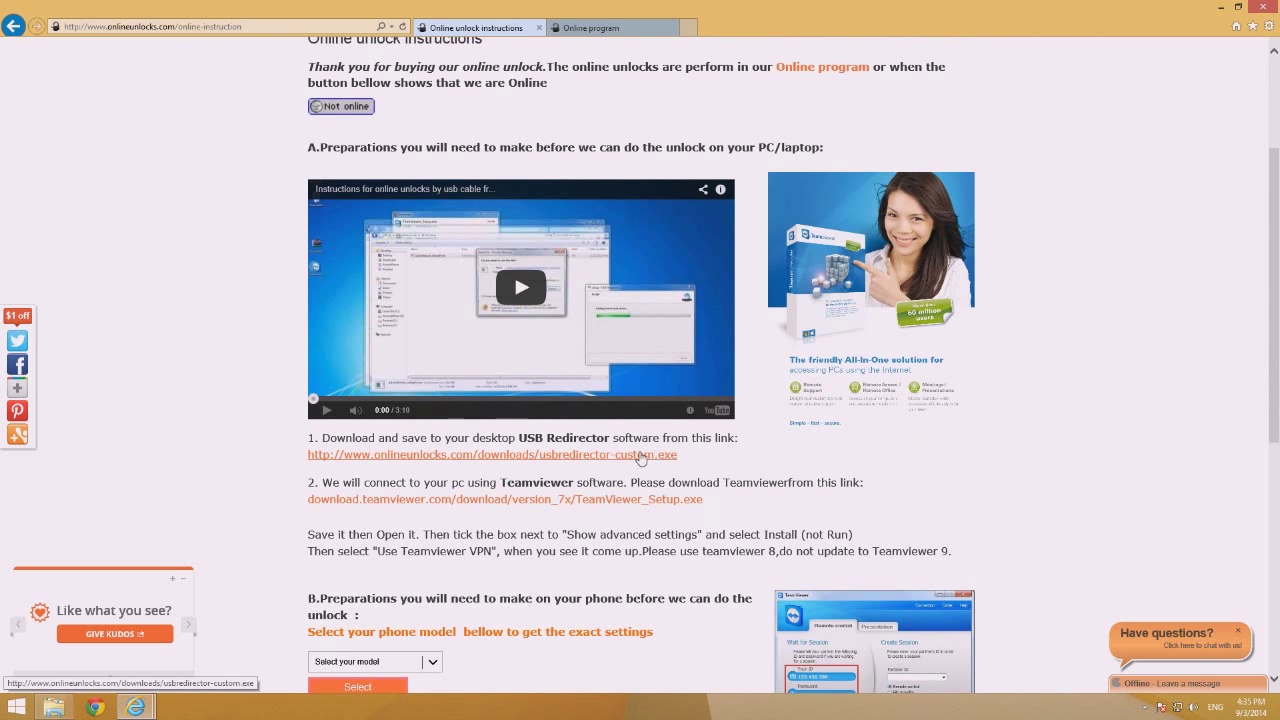
pyautogui.click(643, 458)
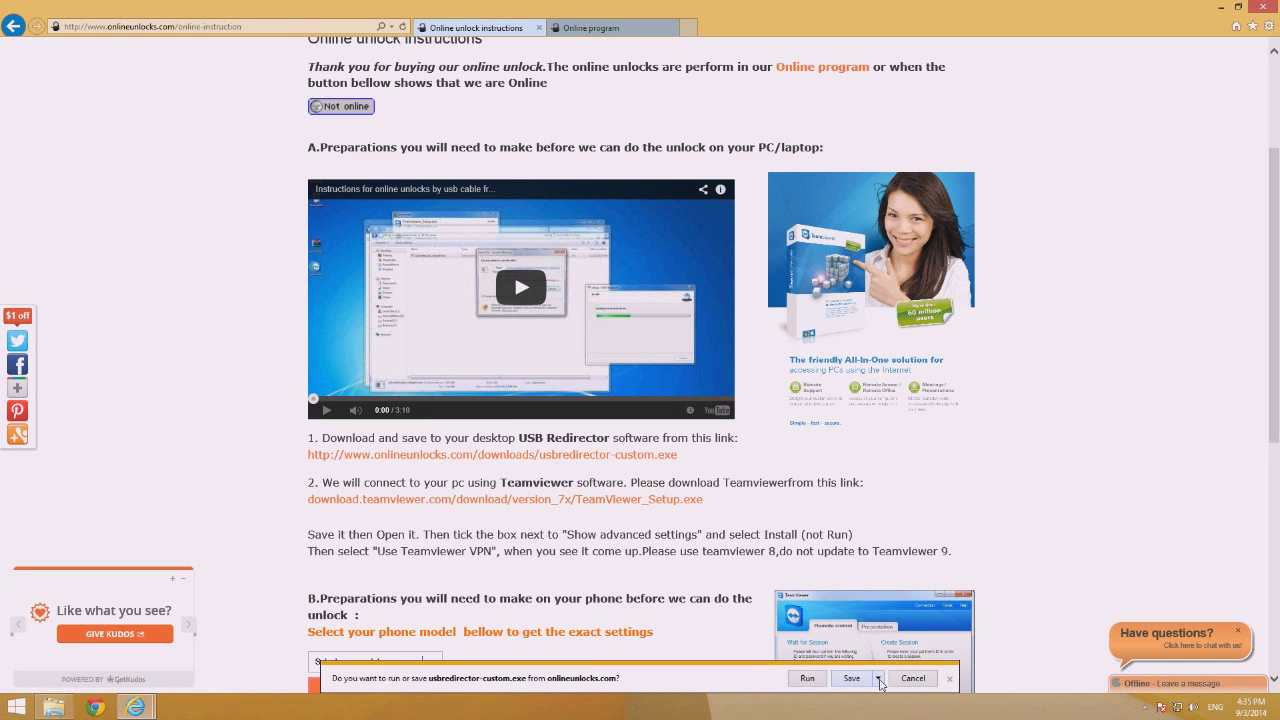
pyautogui.click(878, 678)
pyautogui.click(917, 663)
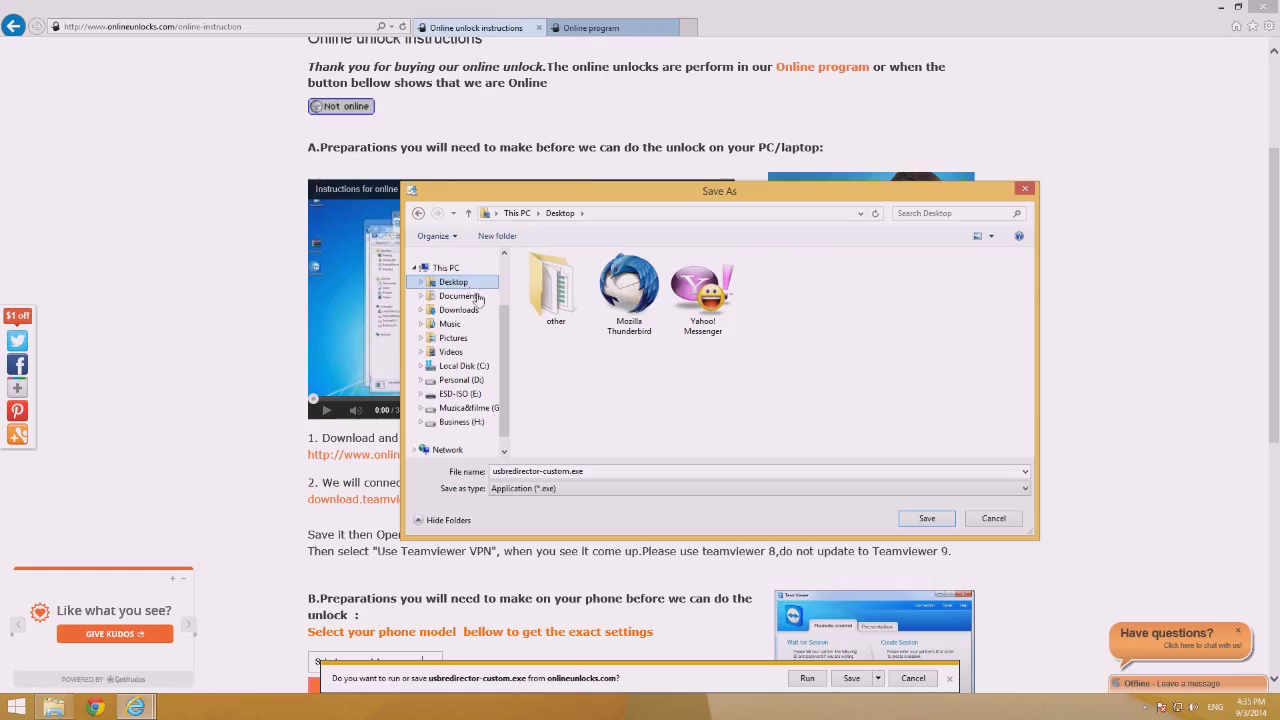
pyautogui.scroll(-1, 503, 298)
pyautogui.scroll(1, 503, 298)
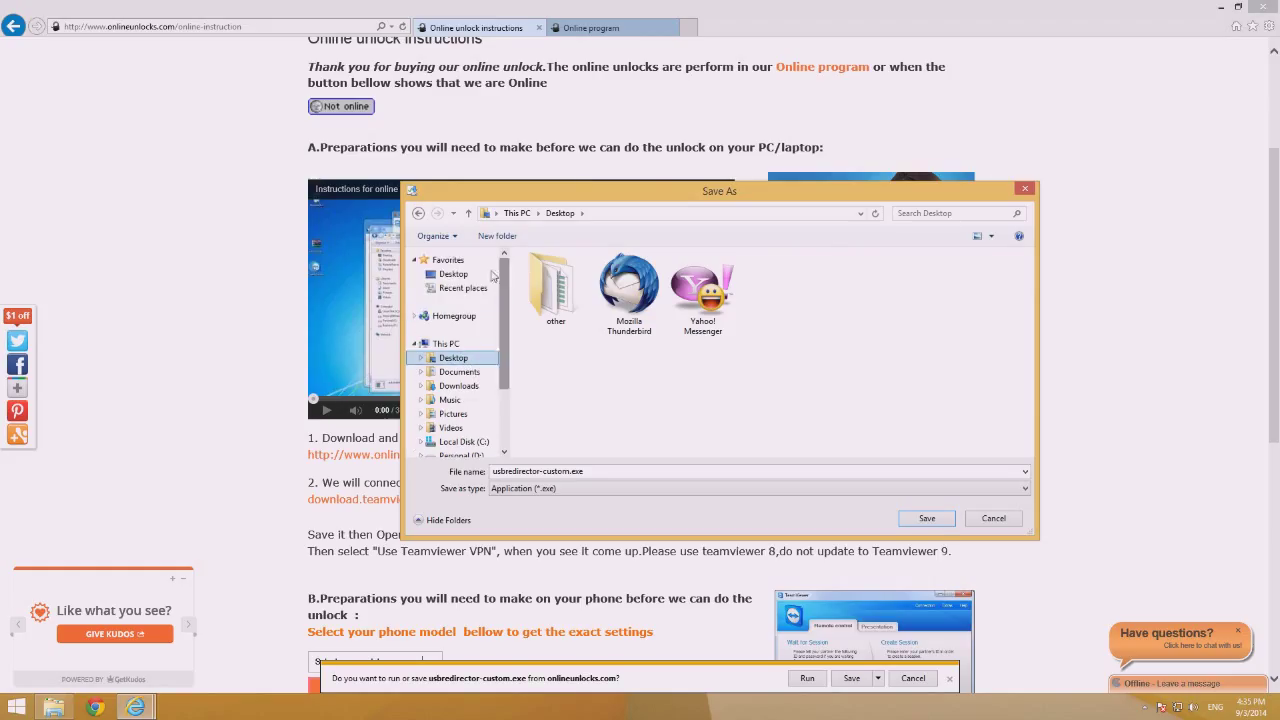
pyautogui.click(453, 274)
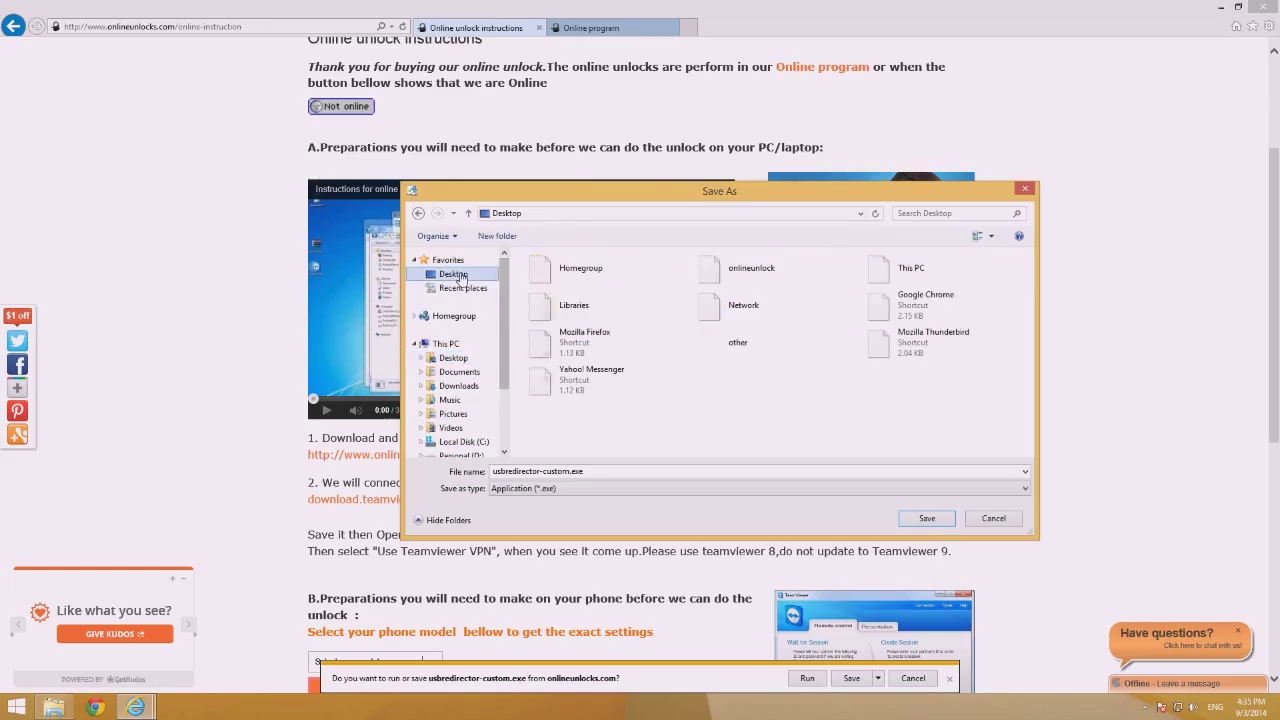
pyautogui.click(933, 521)
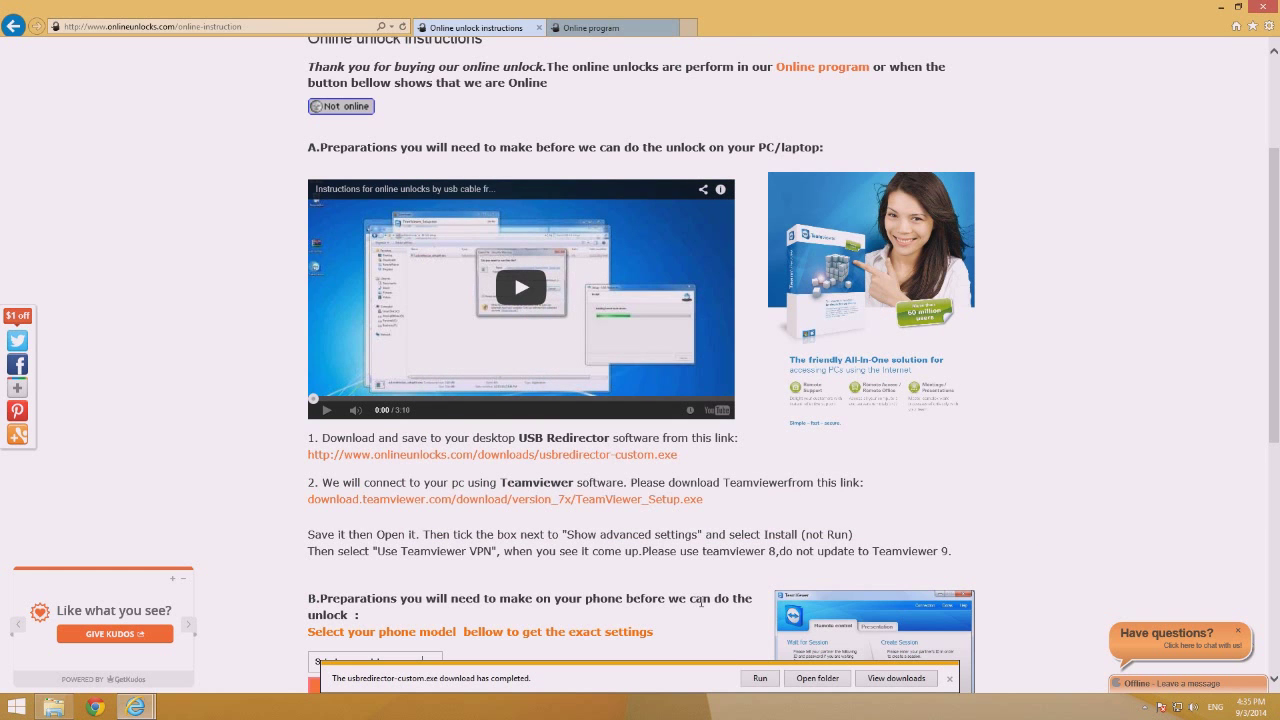
pyautogui.click(951, 680)
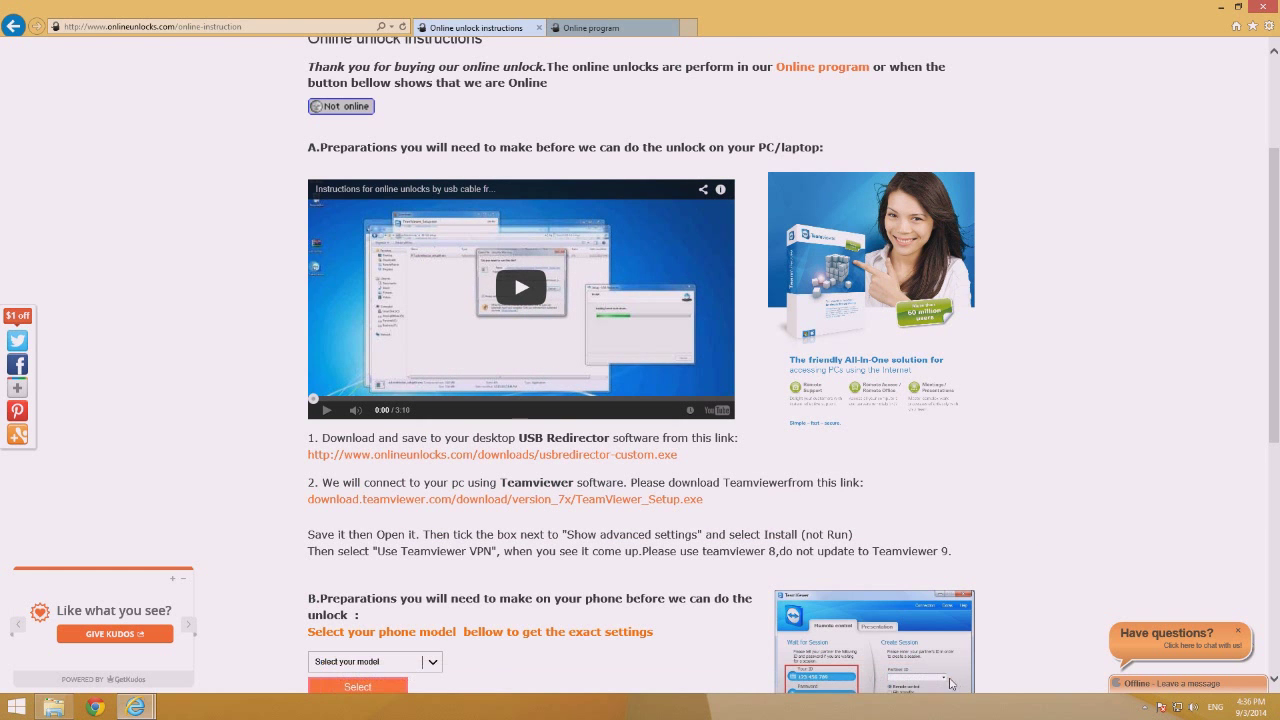
# Download the TeamViewer installer from the instructions page and save it to the Desktop as TeamViewer_Setup.exe
pyautogui.click(478, 509)
pyautogui.click(878, 679)
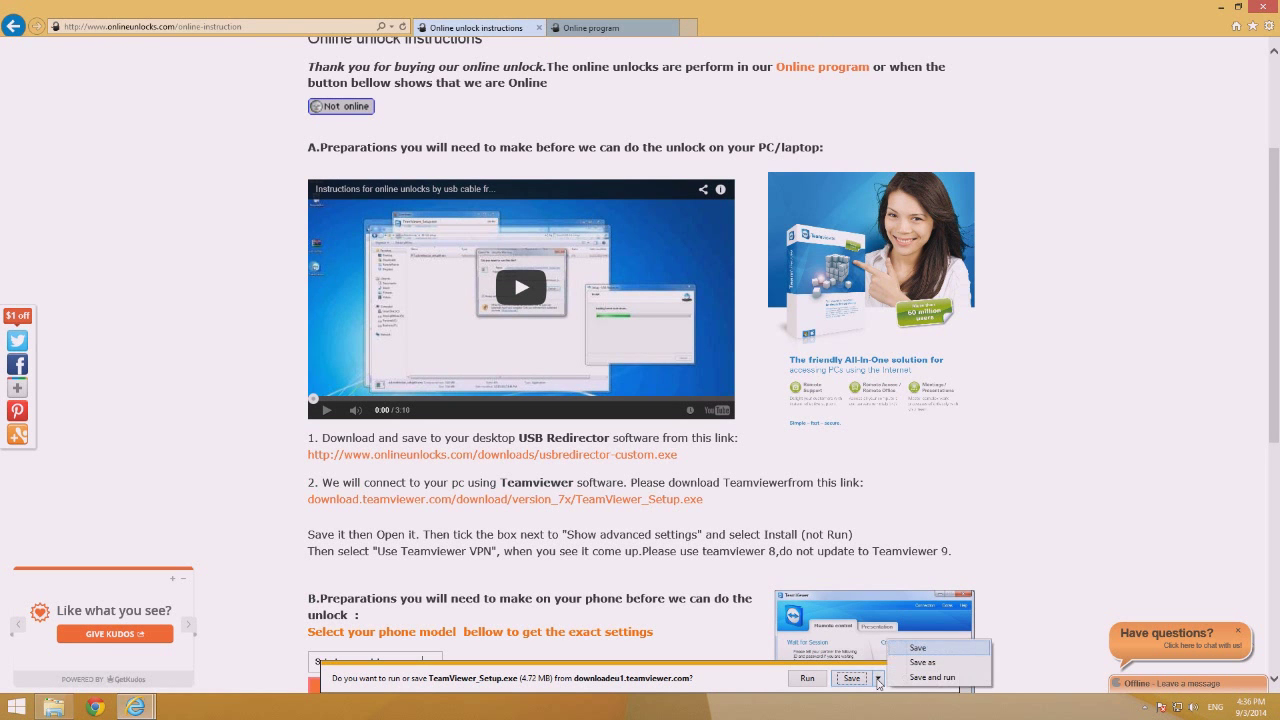
pyautogui.click(922, 662)
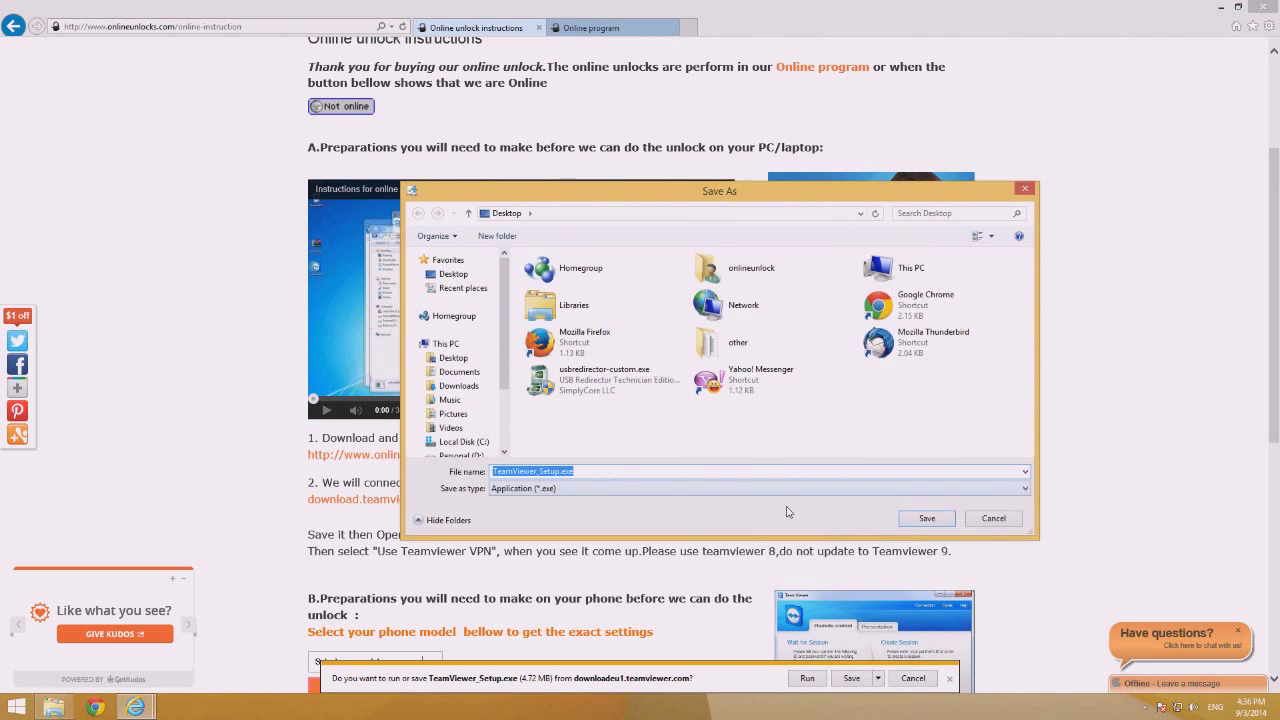
pyautogui.click(922, 520)
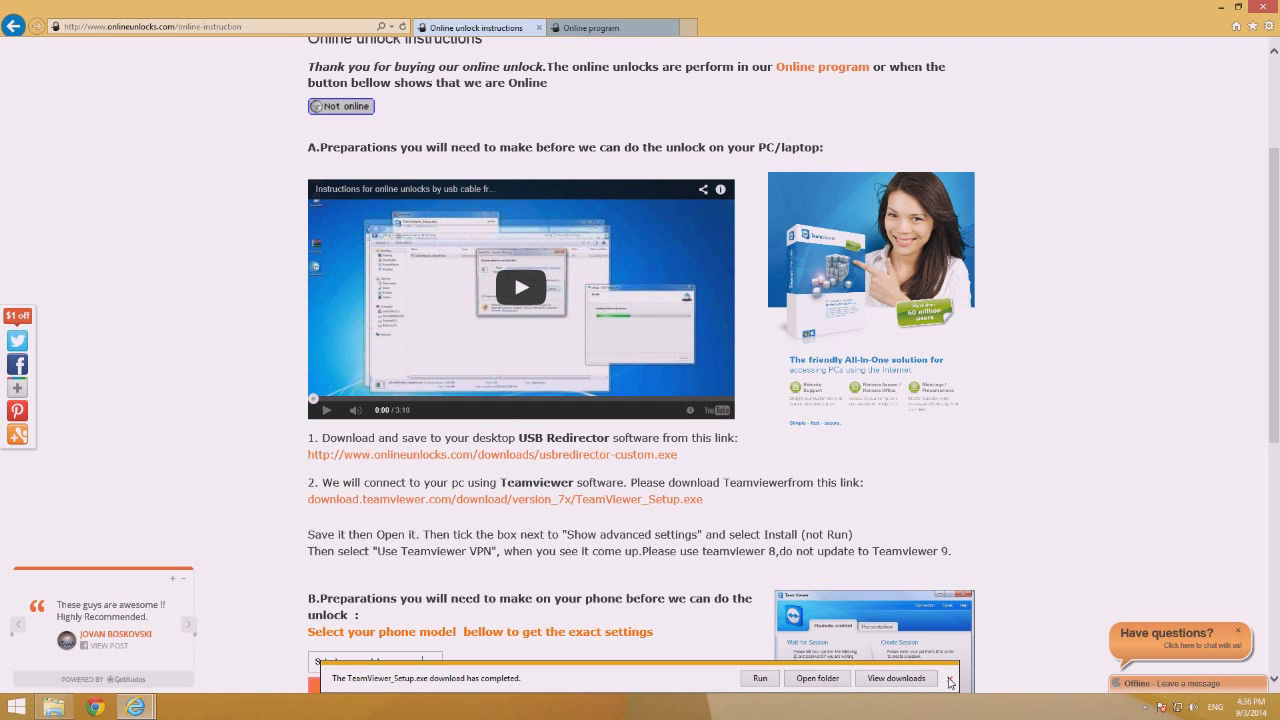
pyautogui.click(950, 680)
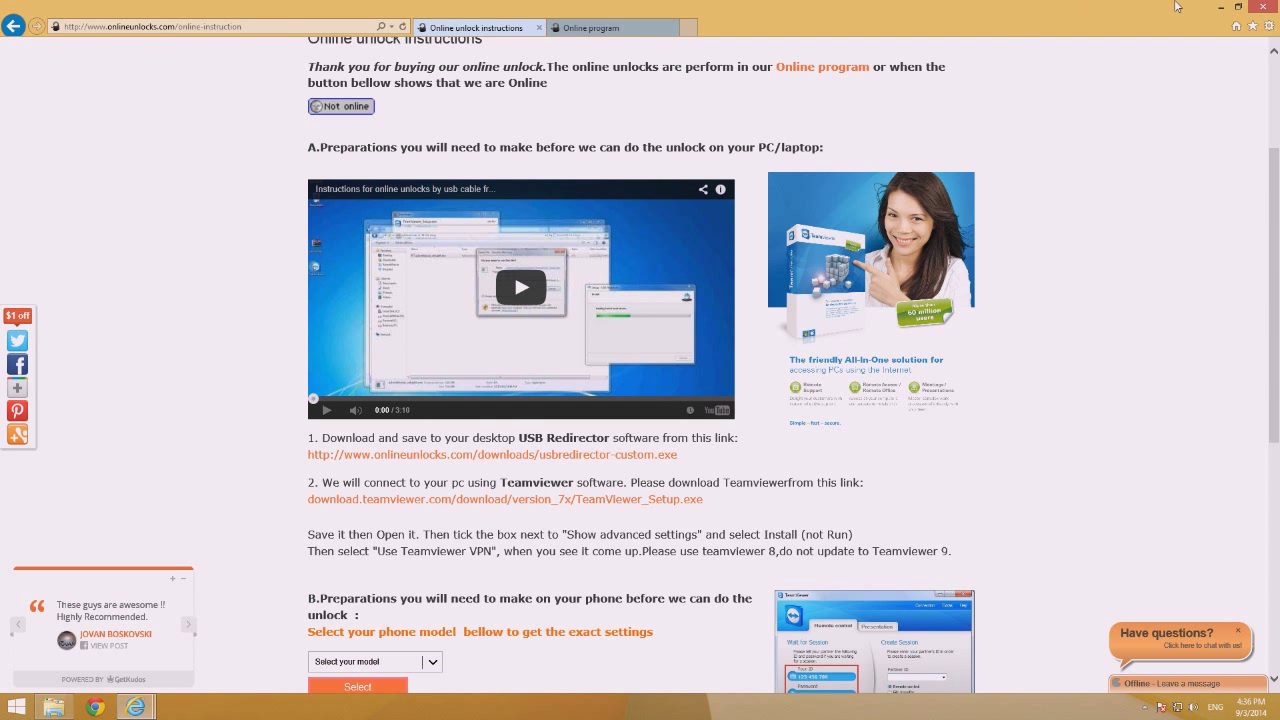
# Launch the TeamViewer setup from the desktop and choose Install with Show advanced settings enabled
pyautogui.click(1219, 8)
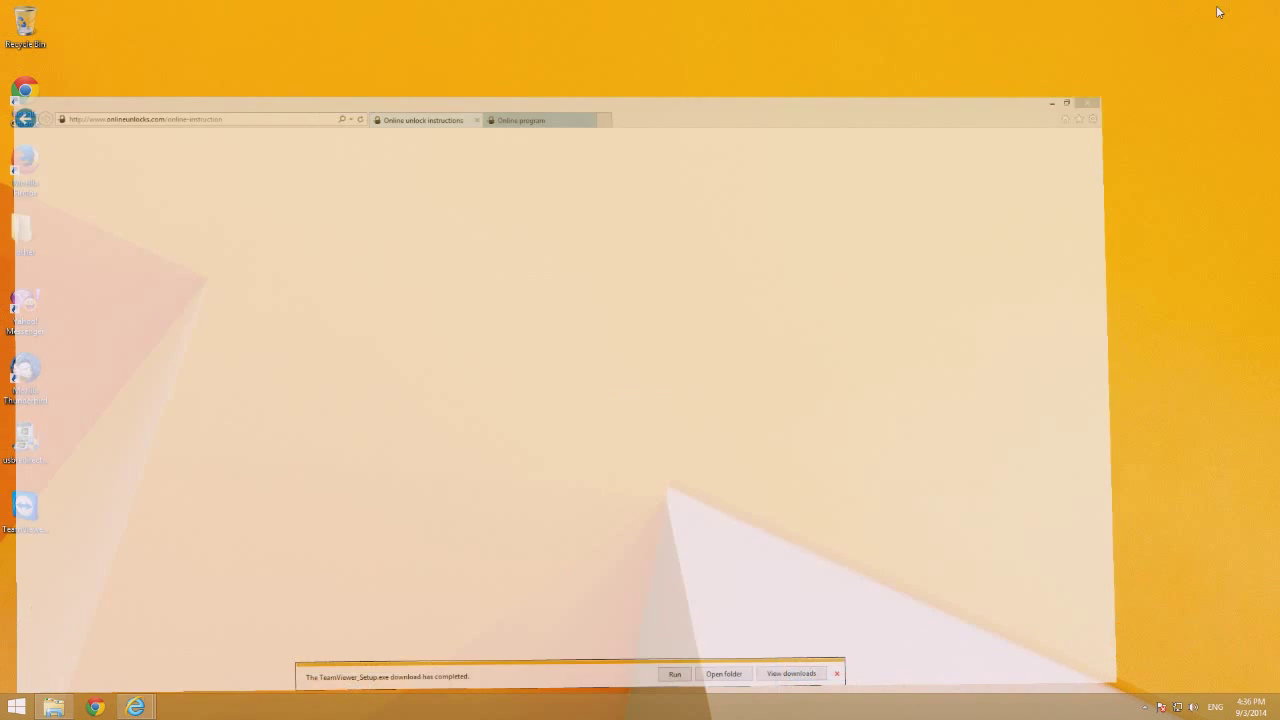
pyautogui.click(34, 515)
pyautogui.click(24, 437)
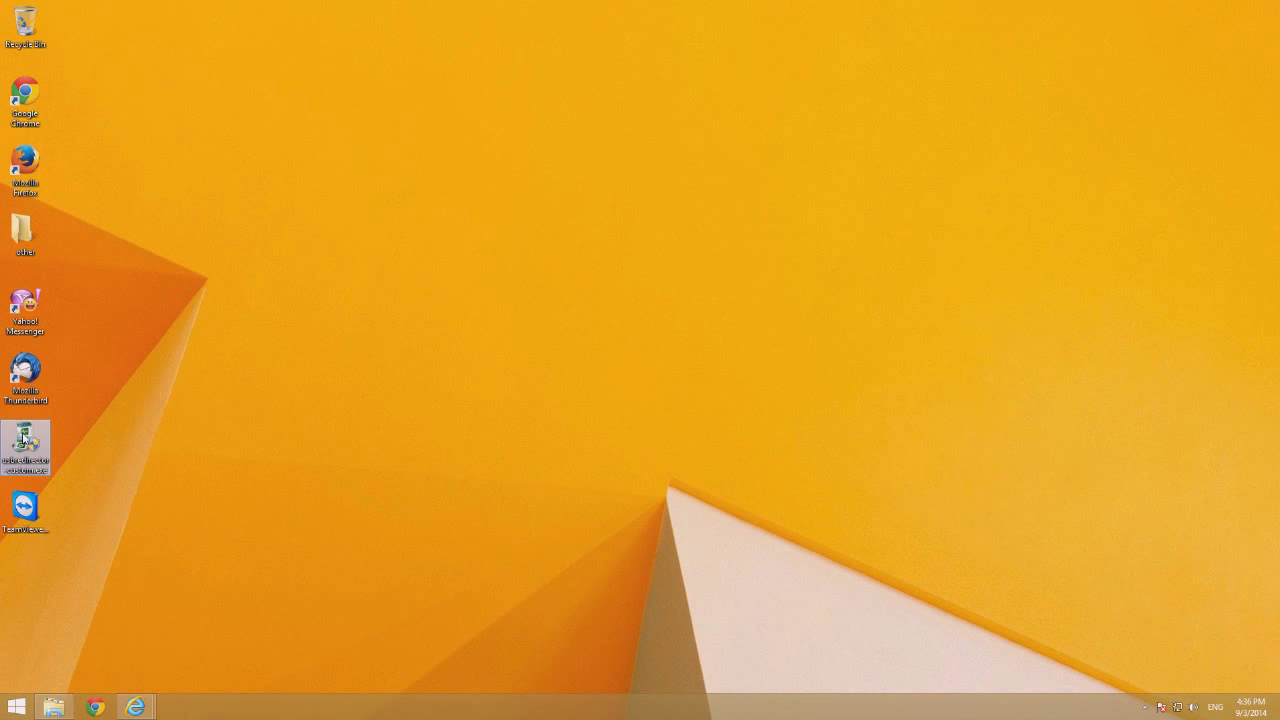
pyautogui.click(28, 520)
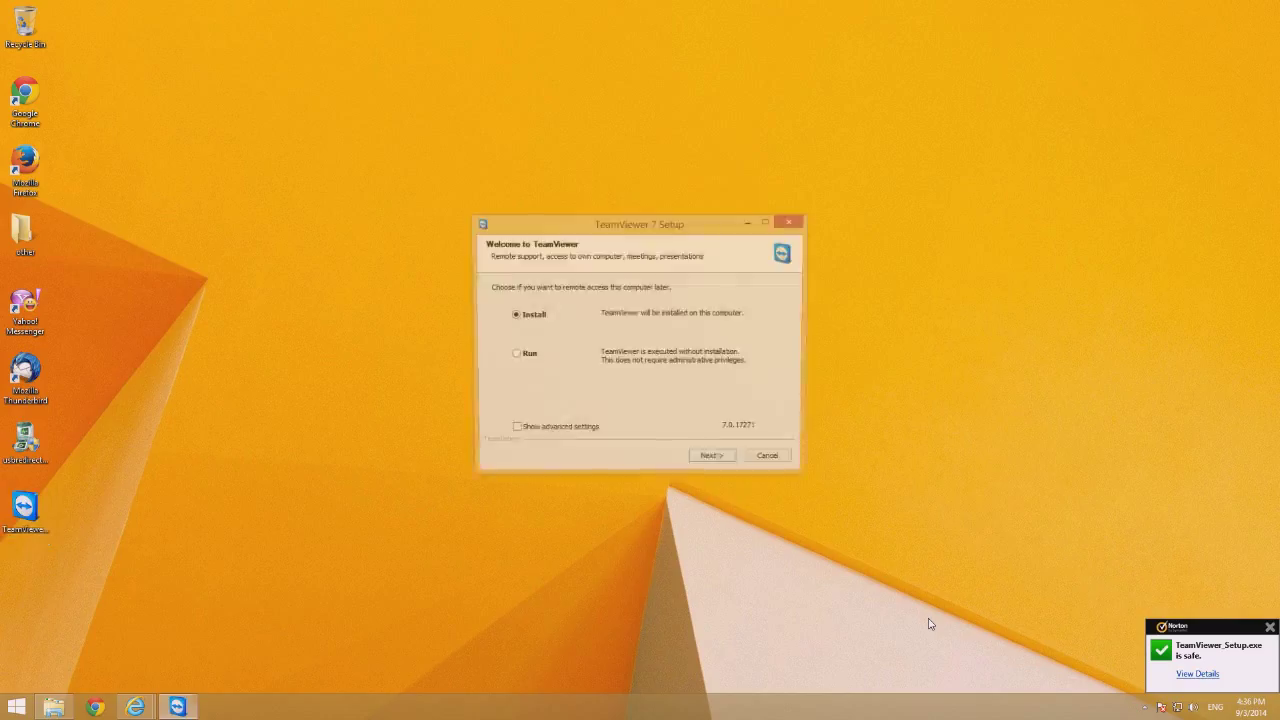
pyautogui.click(557, 430)
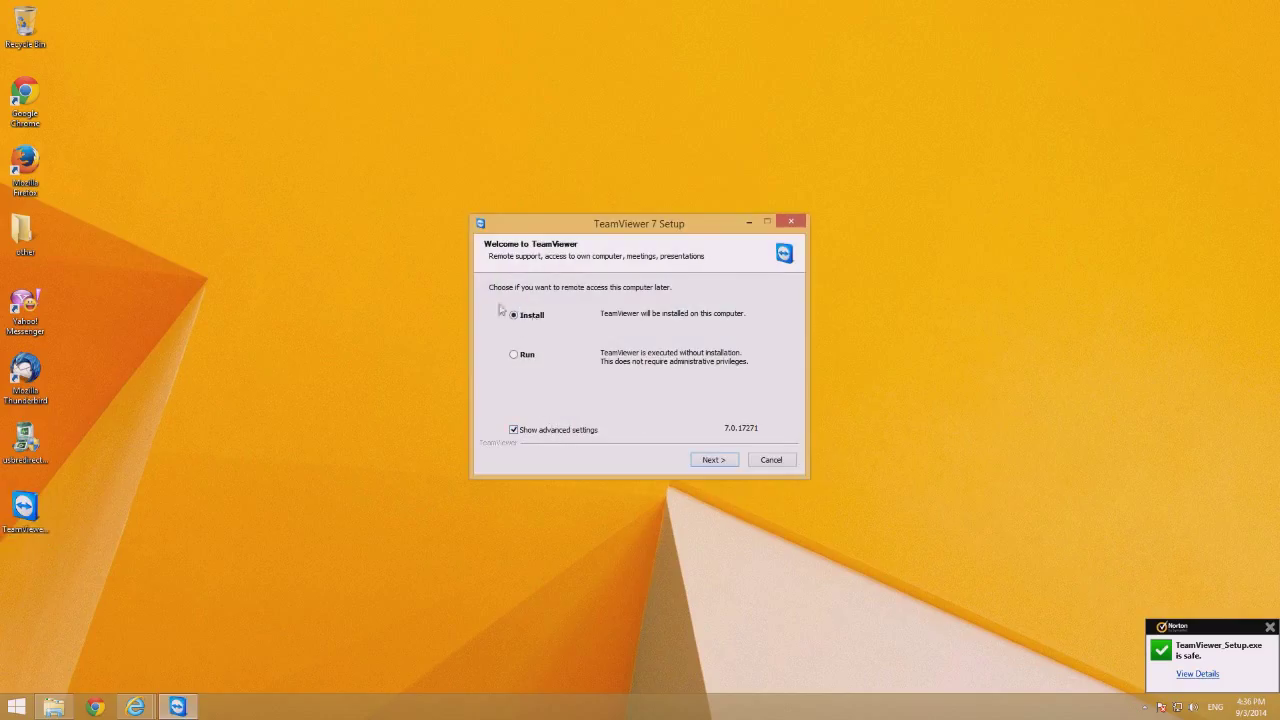
pyautogui.click(716, 460)
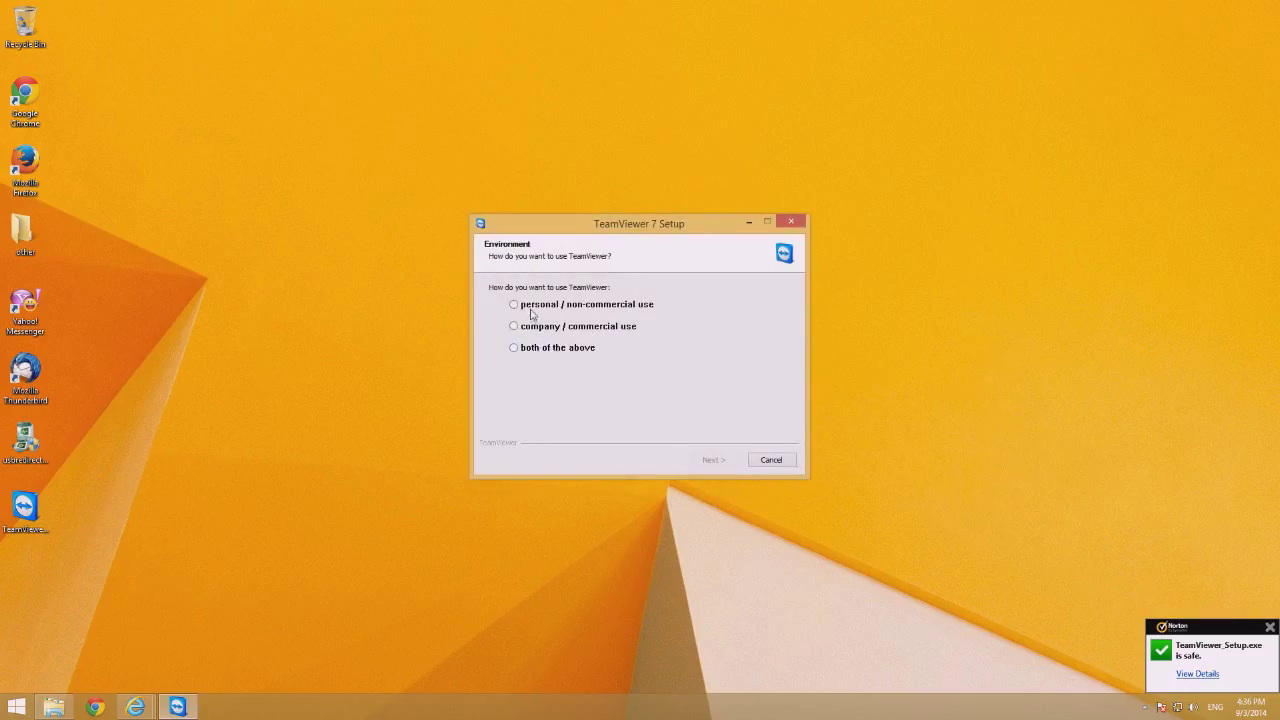
# Choose personal / non-commercial use for TeamViewer and accept the license terms and the non-commercial use agreement
pyautogui.click(531, 310)
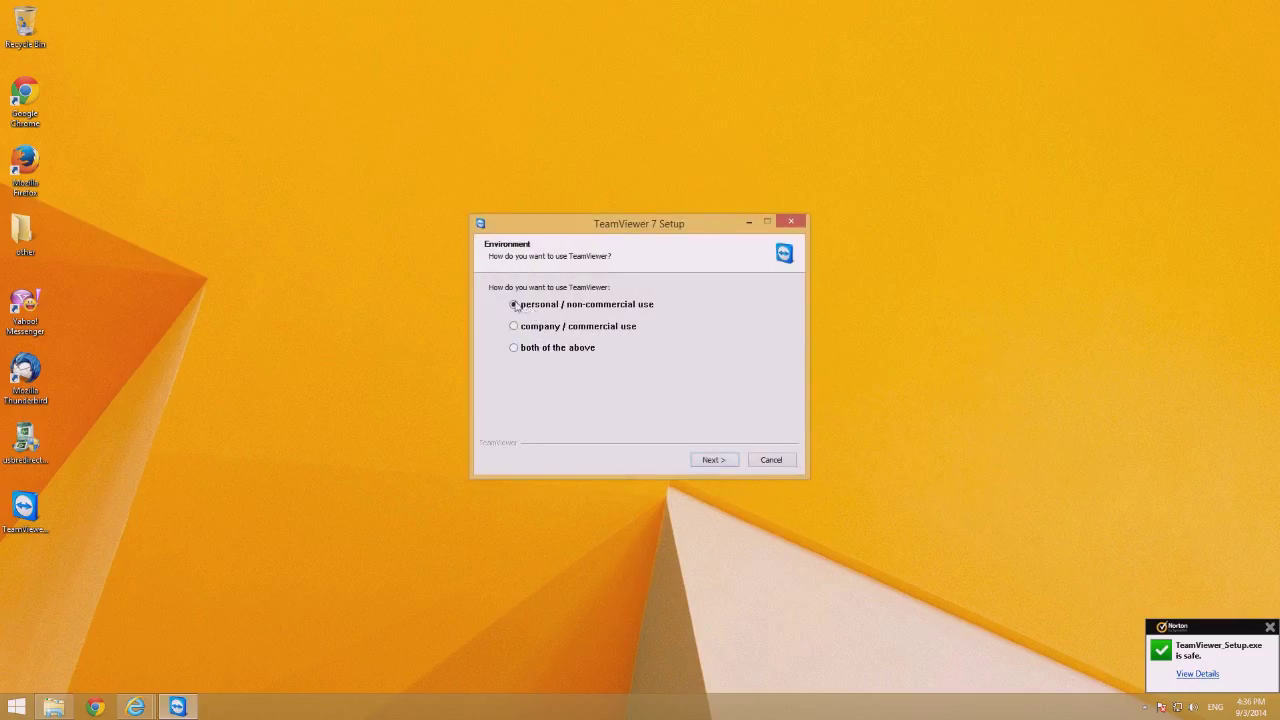
pyautogui.click(712, 460)
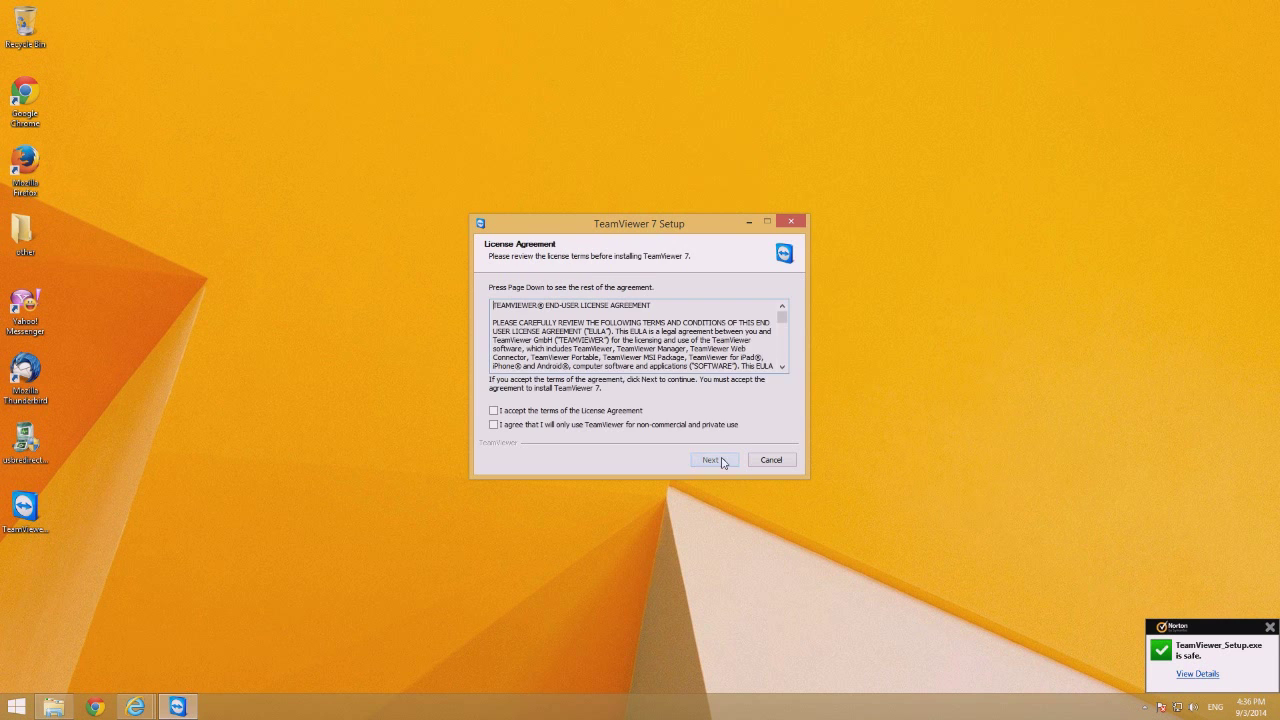
pyautogui.click(494, 411)
pyautogui.click(494, 425)
pyautogui.click(712, 460)
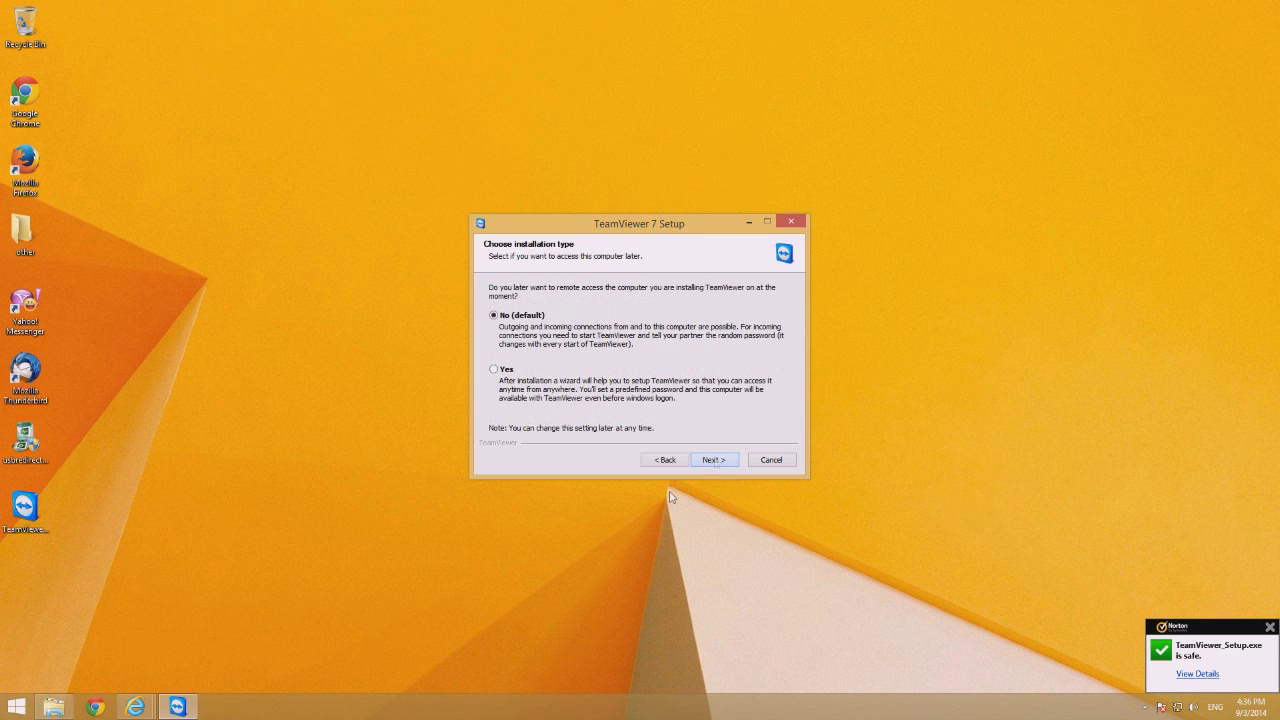
# Keep the default No installation type, enable Use TeamViewer VPN, and install TeamViewer in the default destination folder
pyautogui.click(714, 461)
pyautogui.click(714, 461)
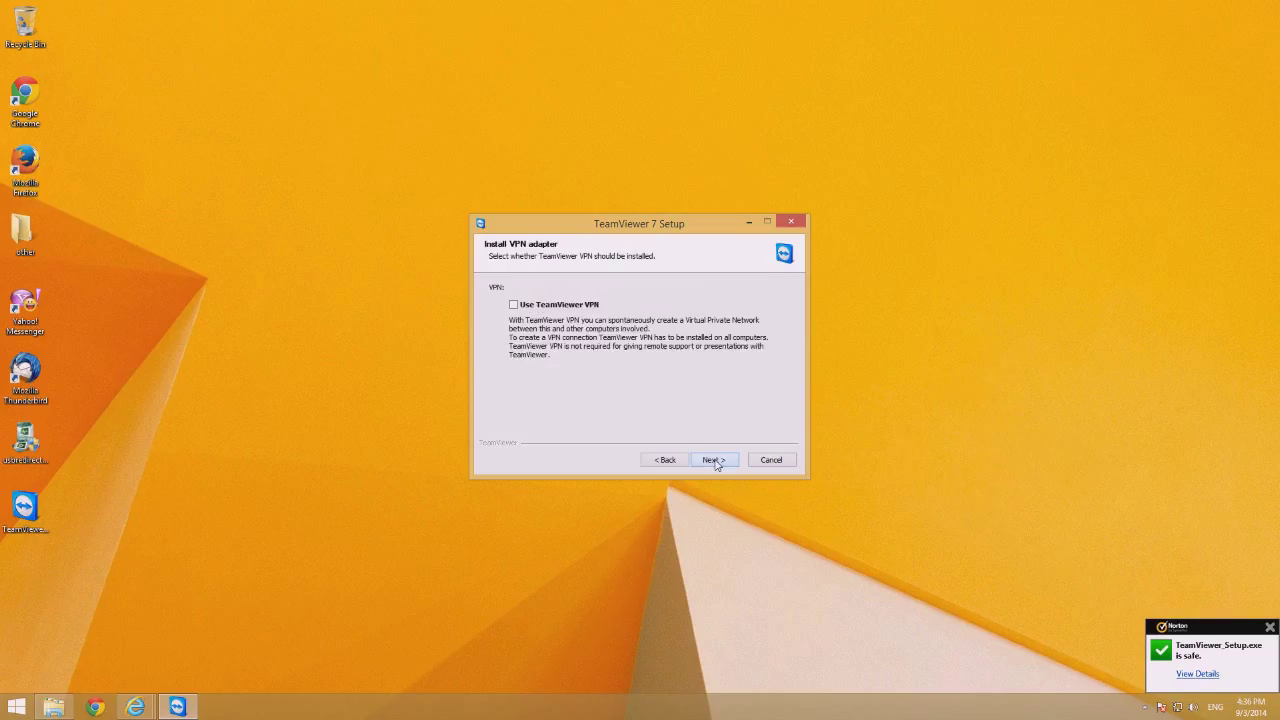
pyautogui.click(551, 306)
pyautogui.click(727, 462)
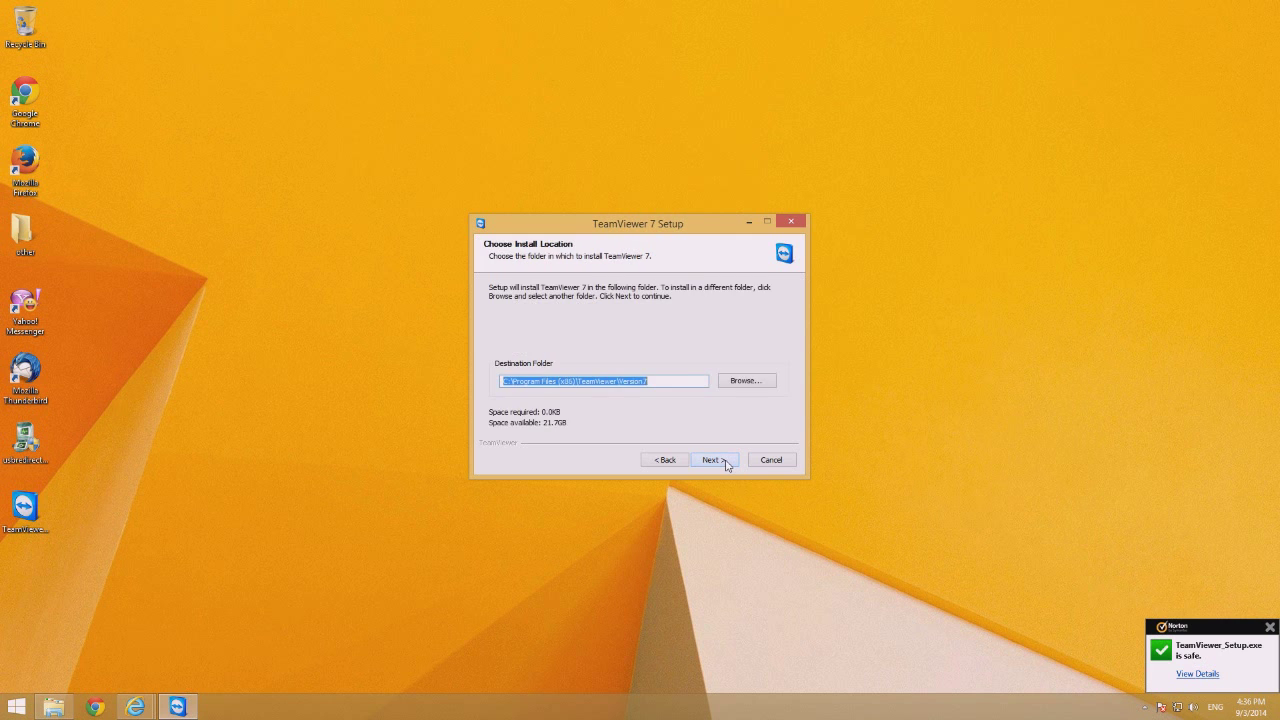
pyautogui.click(727, 462)
pyautogui.click(727, 462)
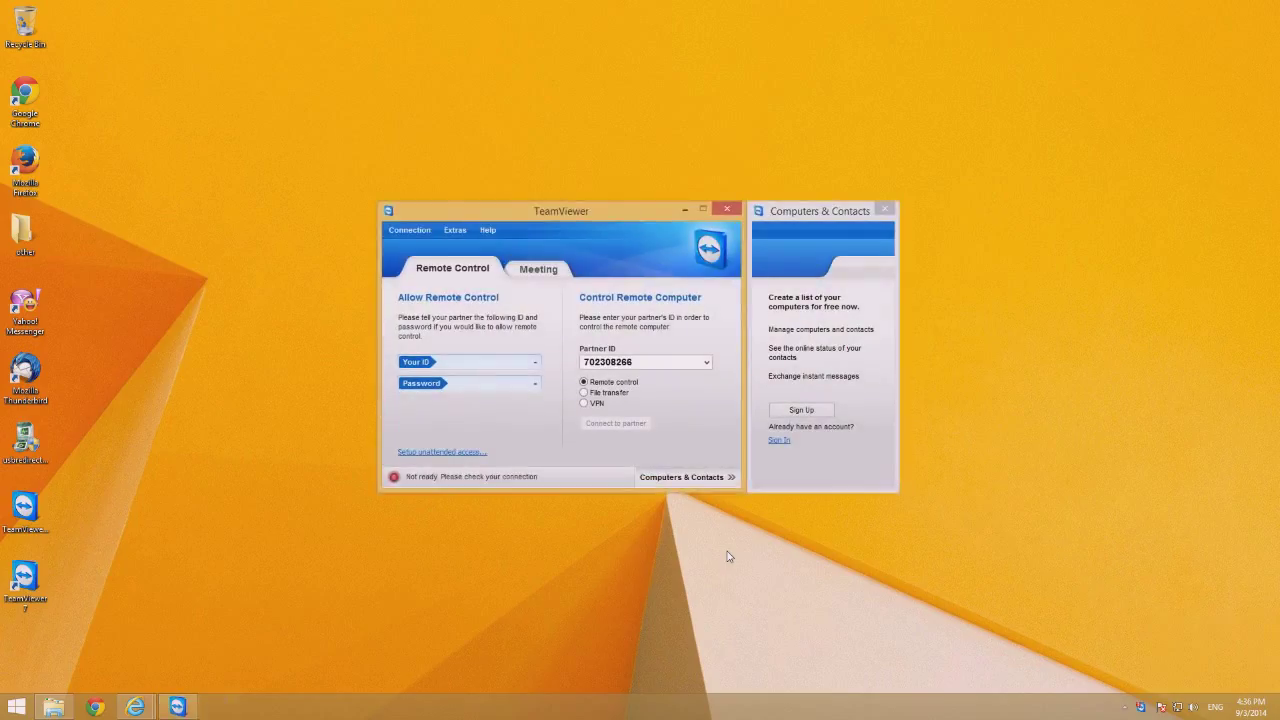
# Minimize TeamViewer and return to the Online unlock instructions page in Internet Explorer
pyautogui.click(686, 210)
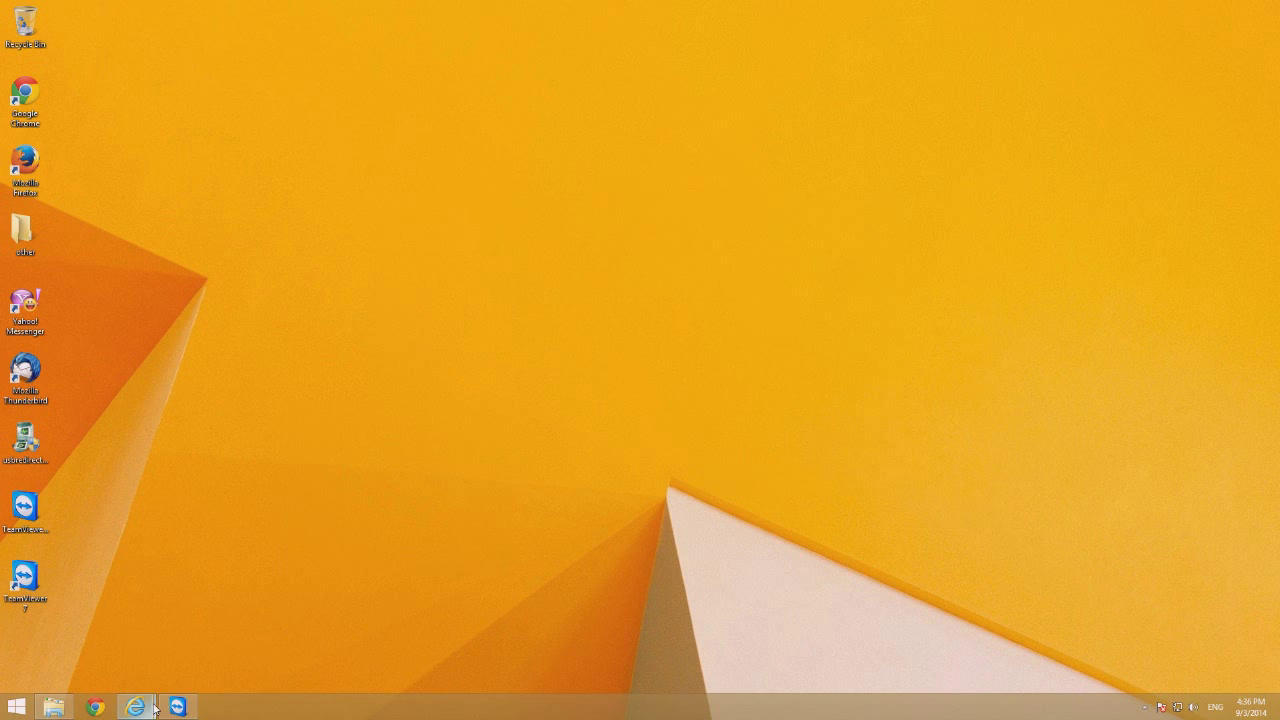
pyautogui.moveTo(140, 707)
pyautogui.click(140, 649)
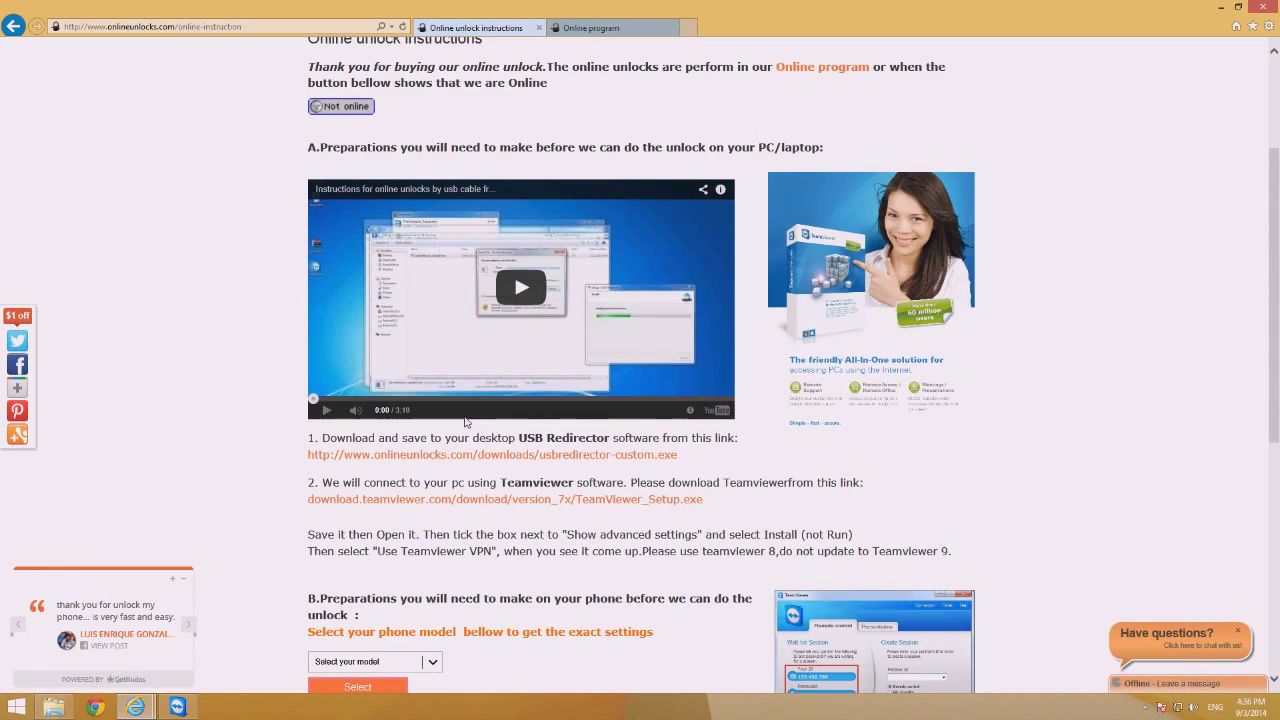
# Select the i717 /i717M/1717D/ 1717R Galaxy Note as the phone model and open its settings instructions
pyautogui.scroll(-1, 549, 518)
pyautogui.scroll(-1, 549, 515)
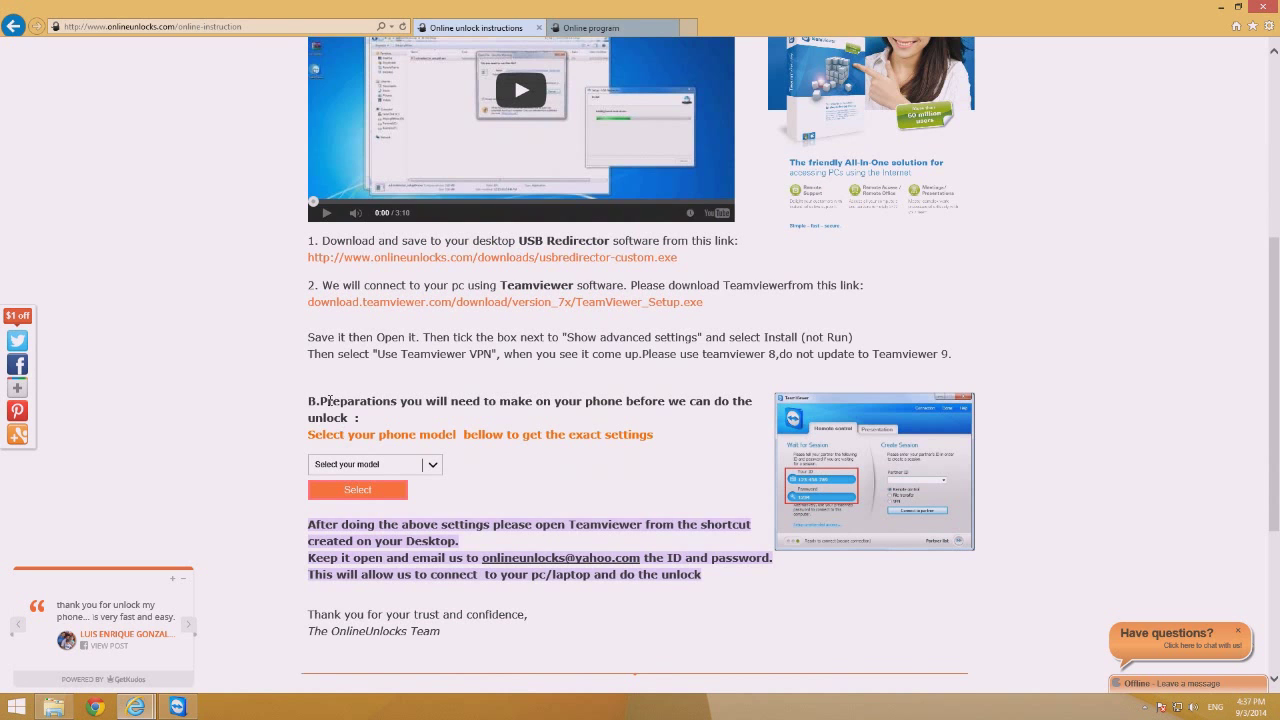
pyautogui.click(433, 466)
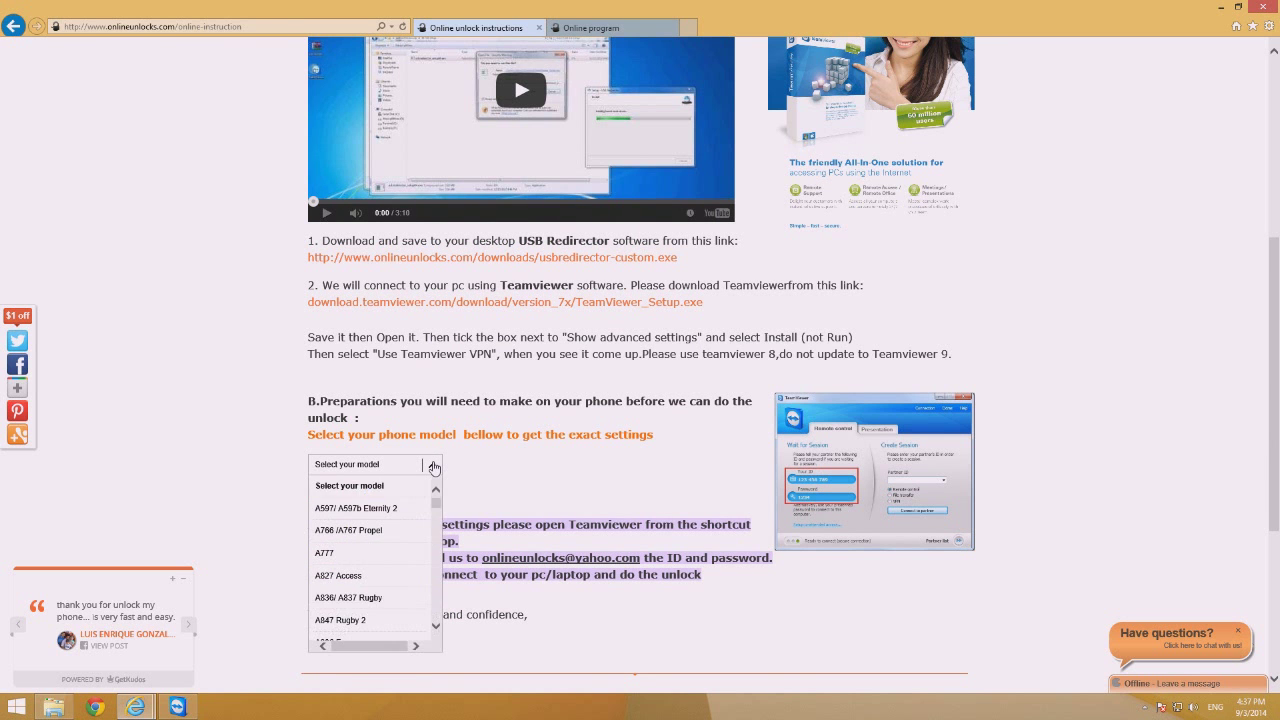
pyautogui.scroll(-5, 418, 532)
pyautogui.scroll(-1, 418, 532)
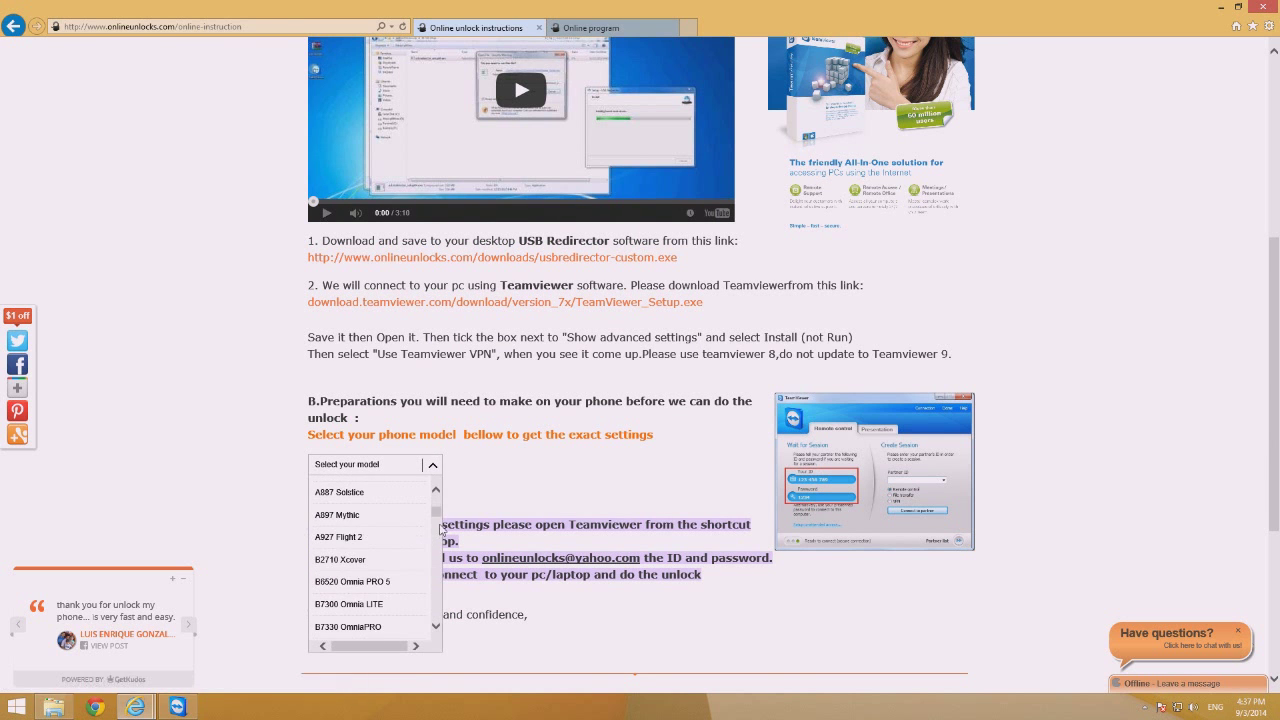
pyautogui.moveTo(438, 517); pyautogui.dragTo(434, 547)
pyautogui.click(366, 554)
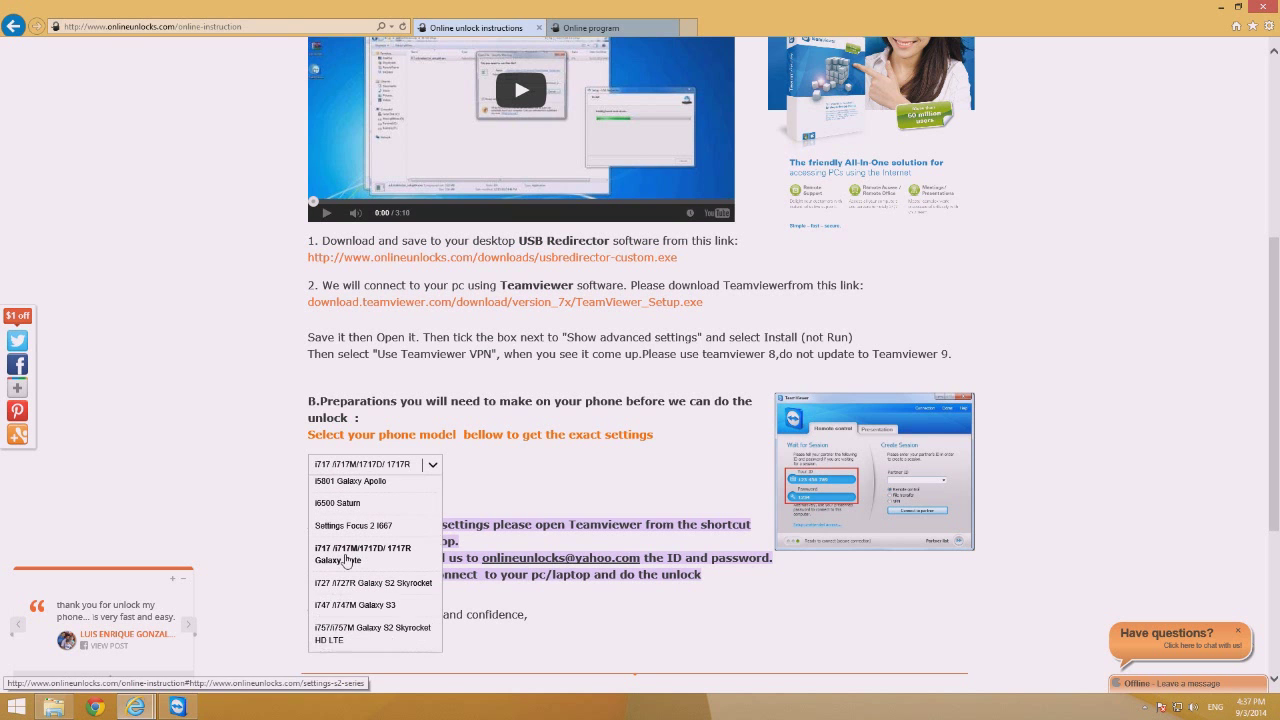
pyautogui.click(360, 495)
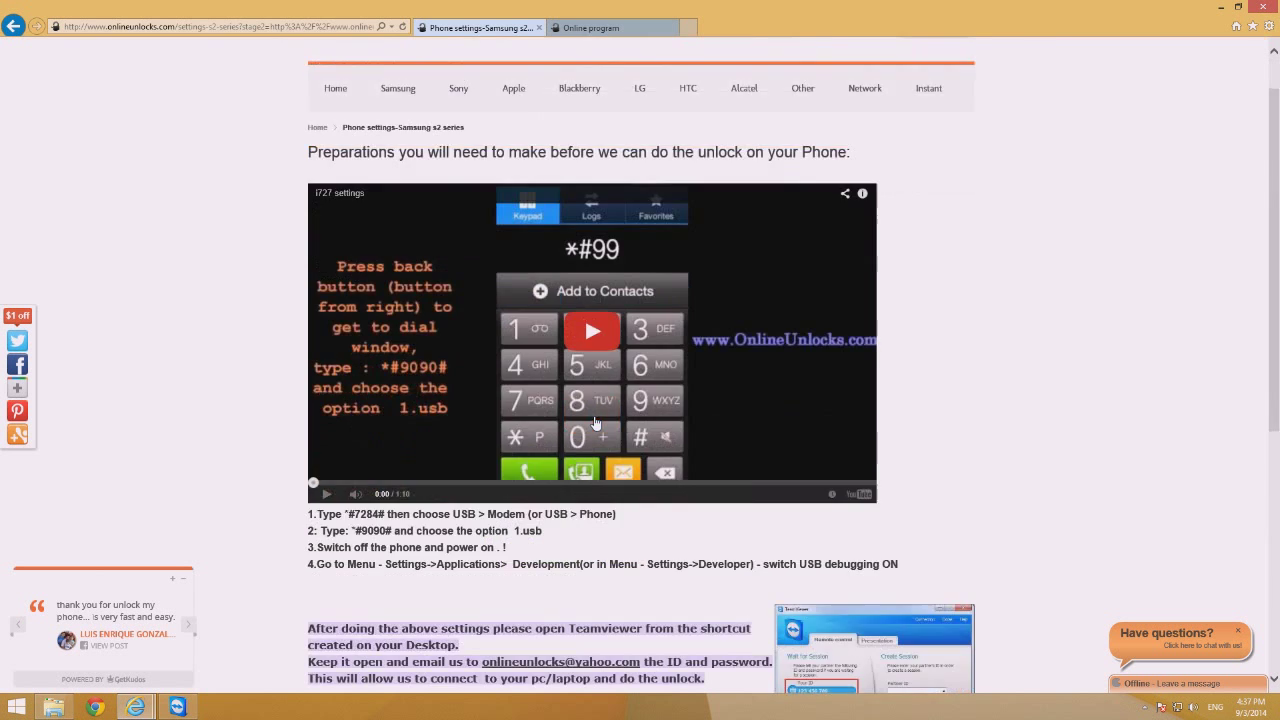
# Review the phone settings instructions down to the TeamViewer note, and open the TeamViewer window over the page with that note still readable
pyautogui.scroll(-2, 595, 423)
pyautogui.scroll(1, 595, 423)
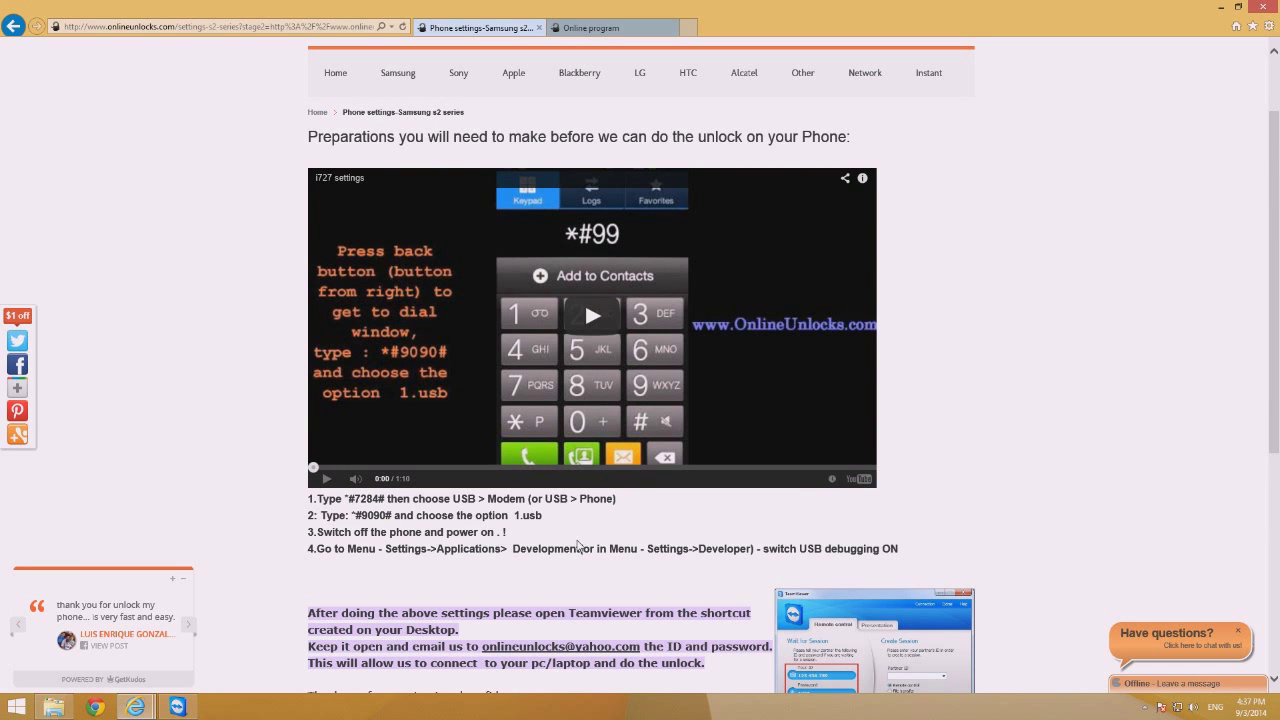
pyautogui.scroll(-1, 577, 546)
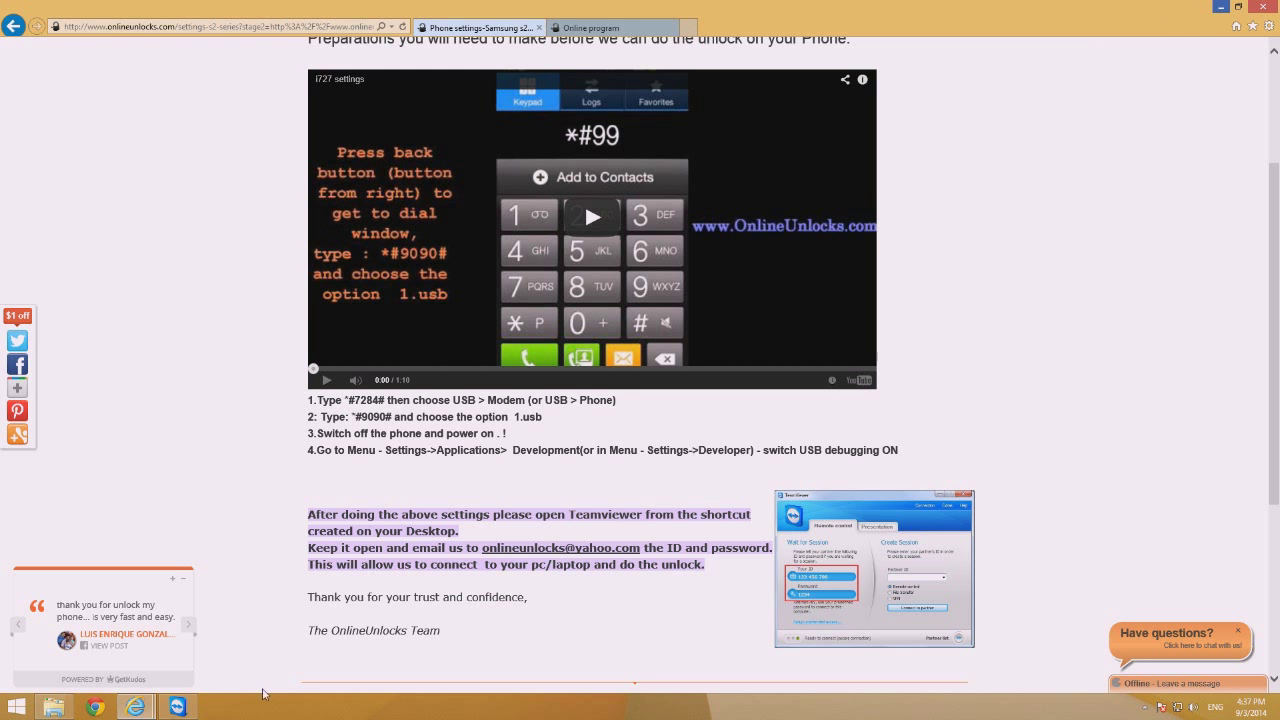
pyautogui.click(190, 708)
pyautogui.moveTo(615, 210); pyautogui.dragTo(847, 153)
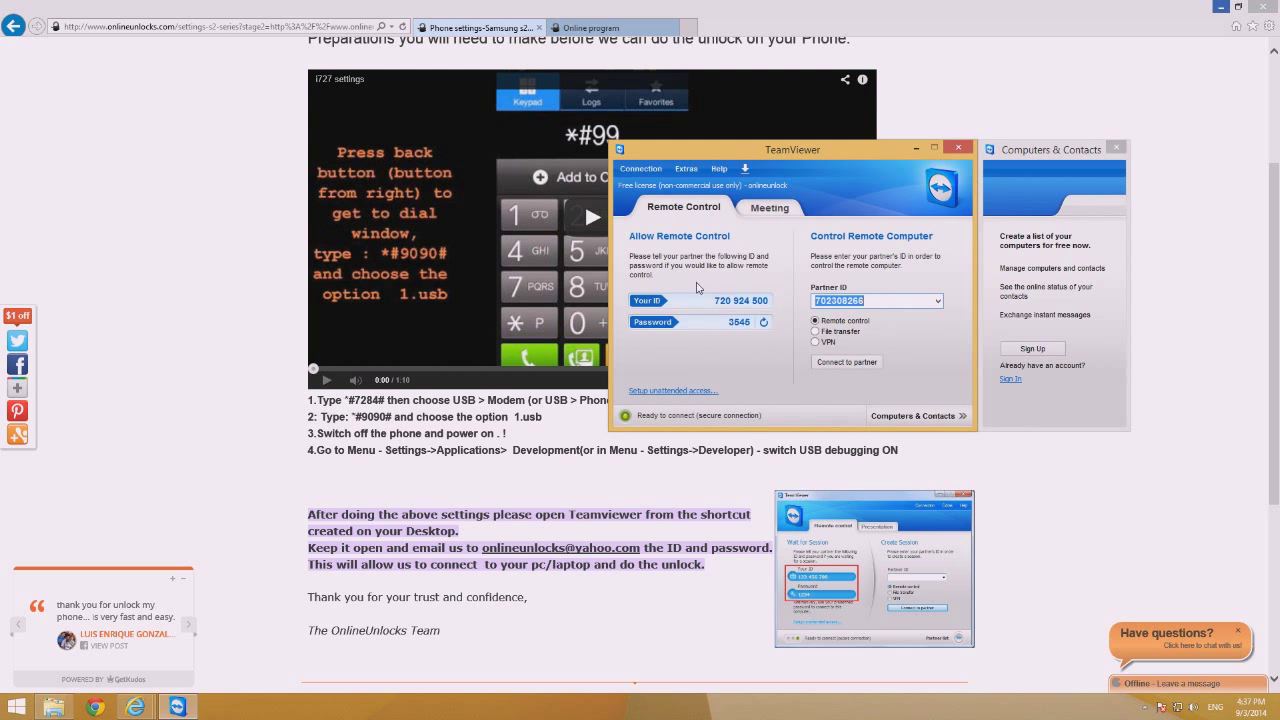
# Highlight the TeamViewer password and the page's contact e-mail for sending the ID and password, and return to TeamViewer
pyautogui.moveTo(729, 322); pyautogui.dragTo(762, 322)
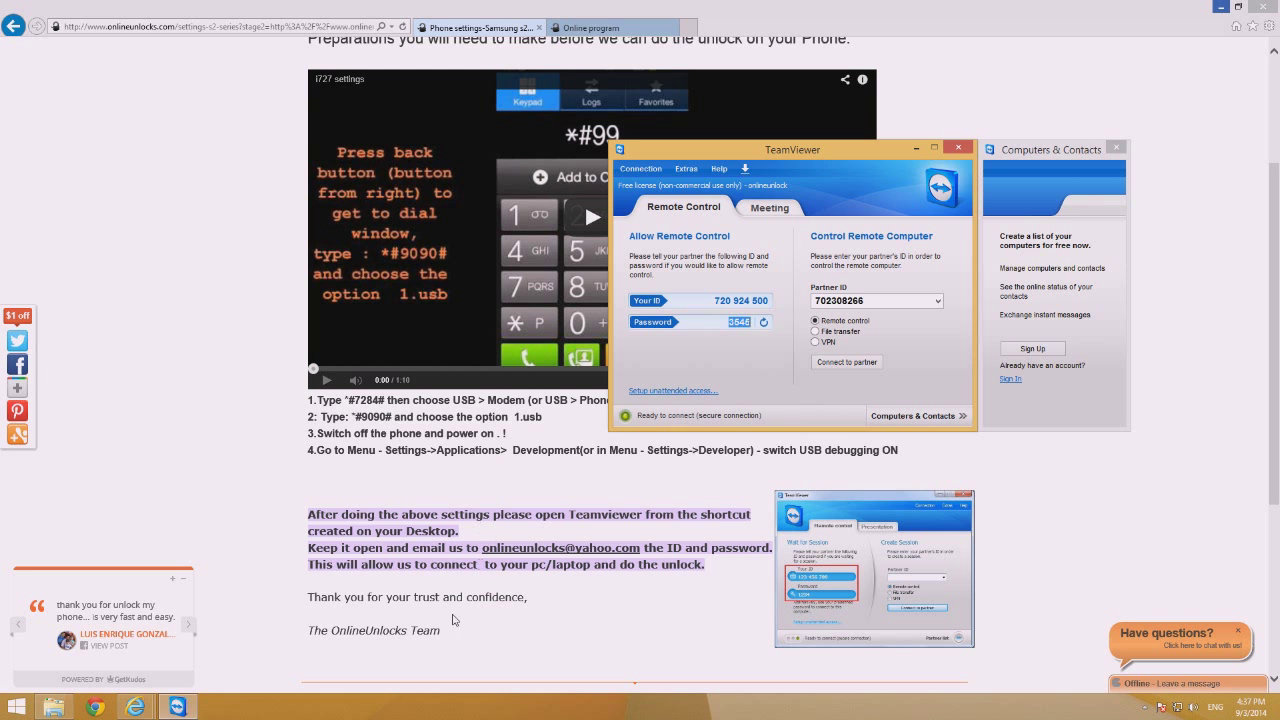
pyautogui.moveTo(482, 548); pyautogui.dragTo(640, 548)
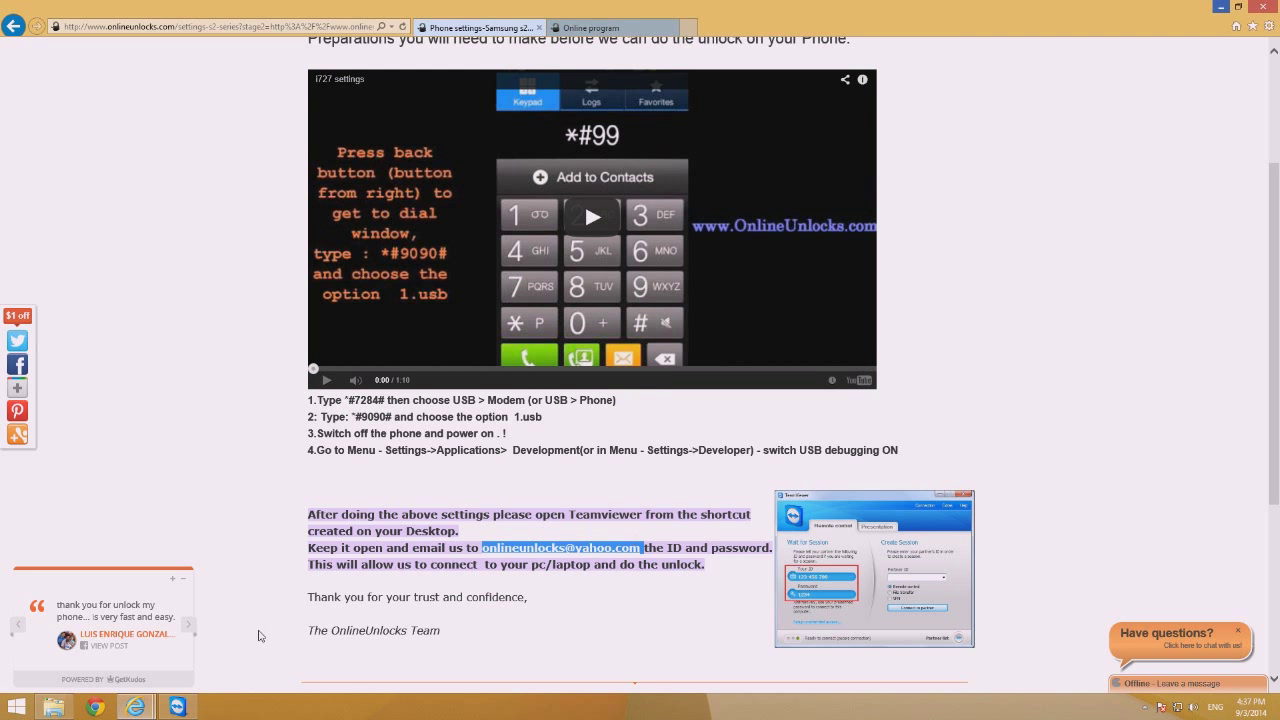
pyautogui.click(195, 707)
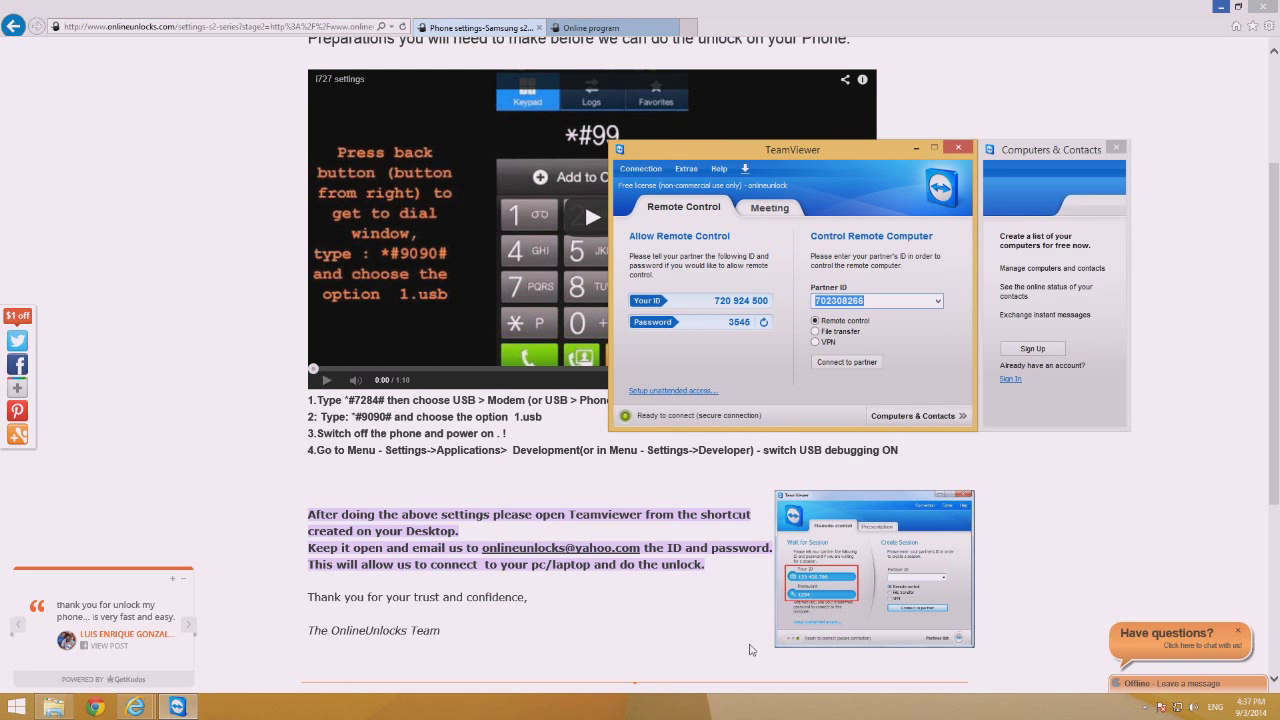